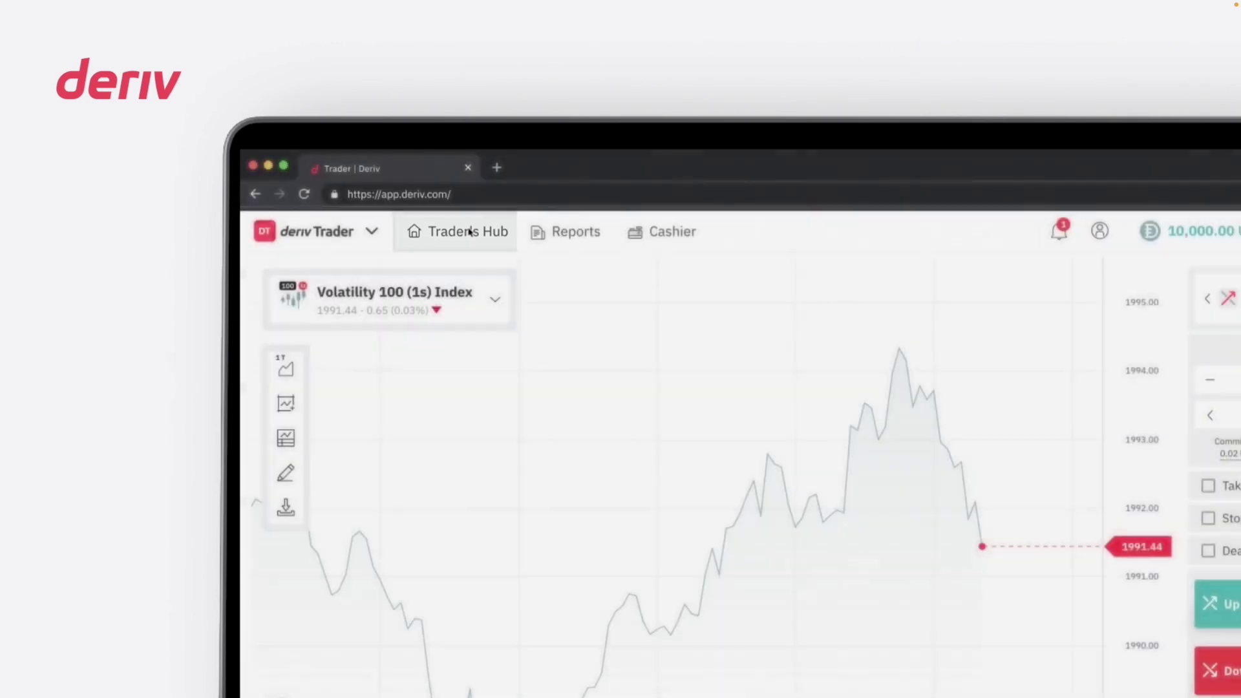
Return to Trader's Hub, check the Demo/Real choice without changing it, and scroll to CFDs.
click(471, 231)
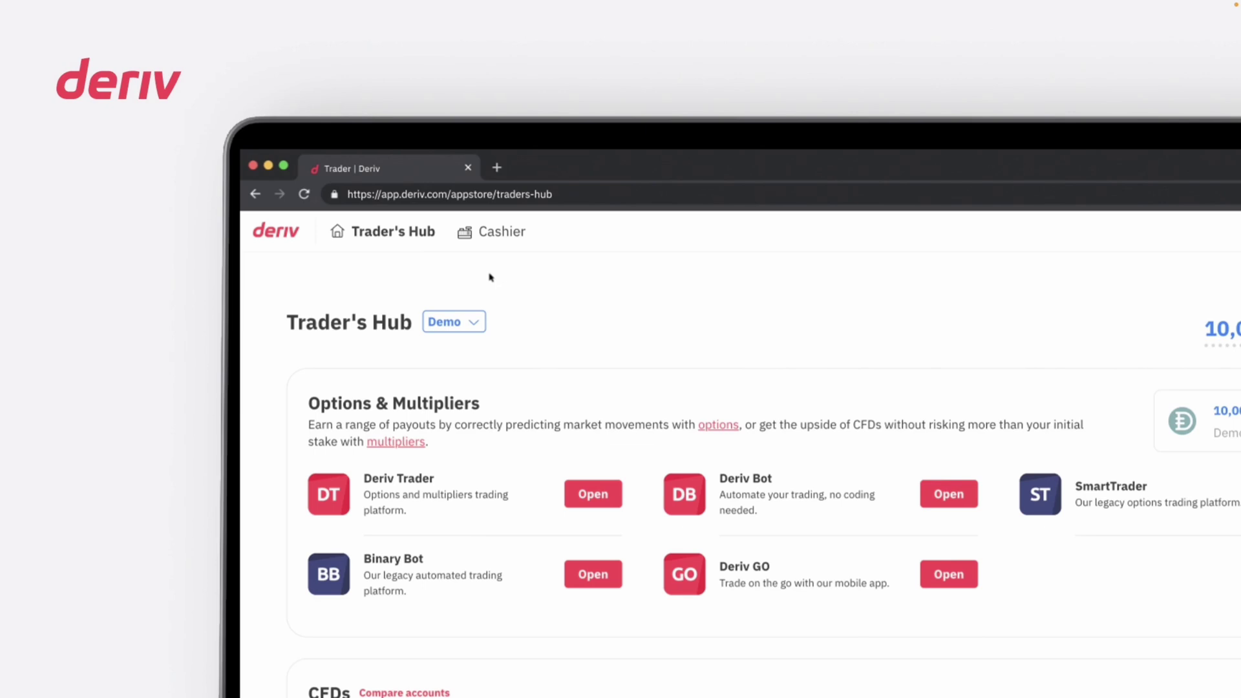
click(474, 320)
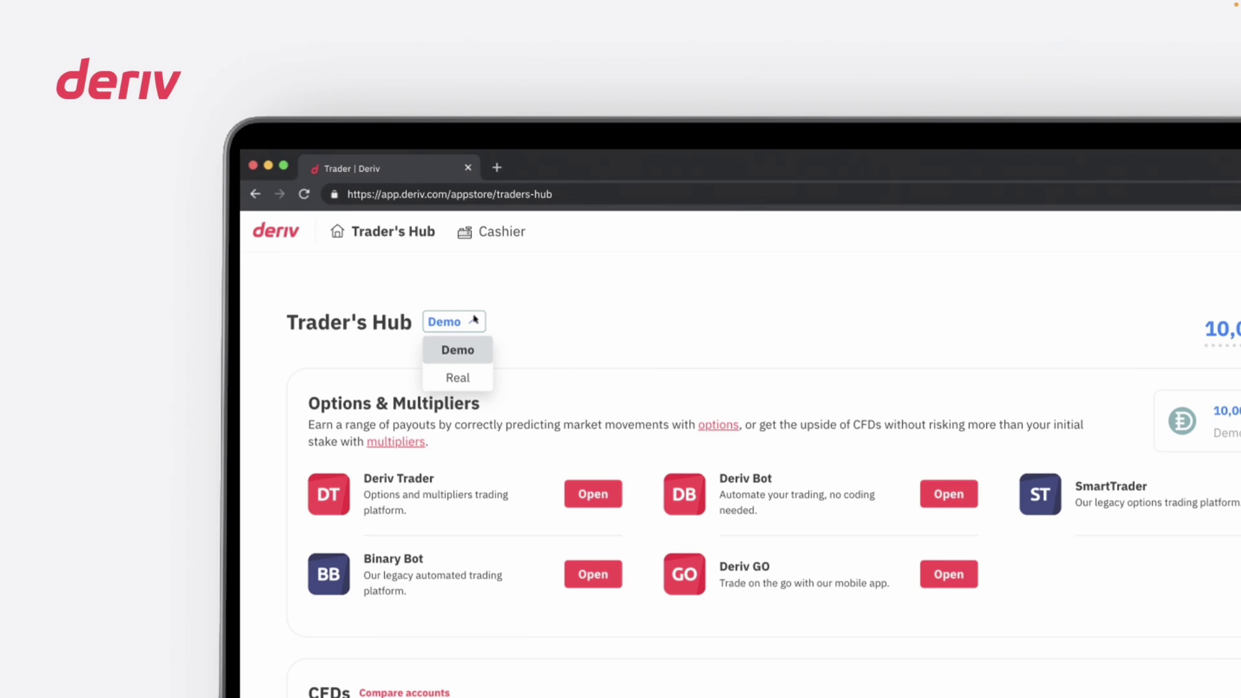
click(520, 340)
scroll(514, 330, down, 3)
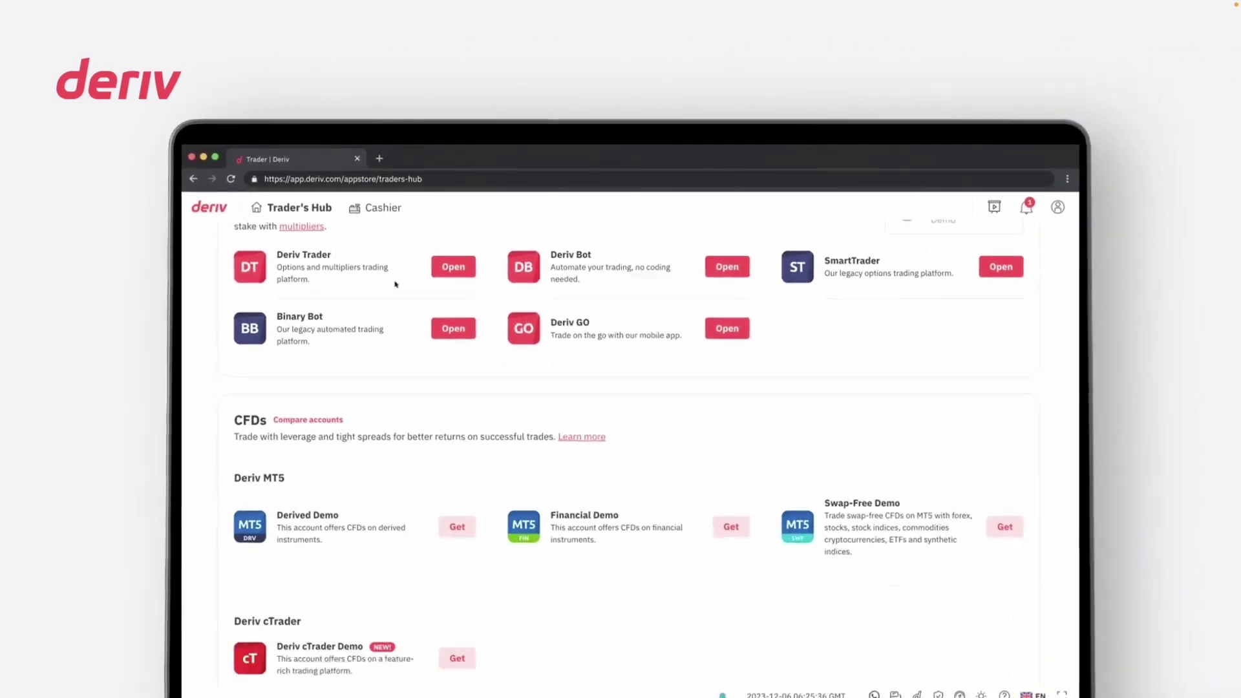
scroll(396, 284, down, 3)
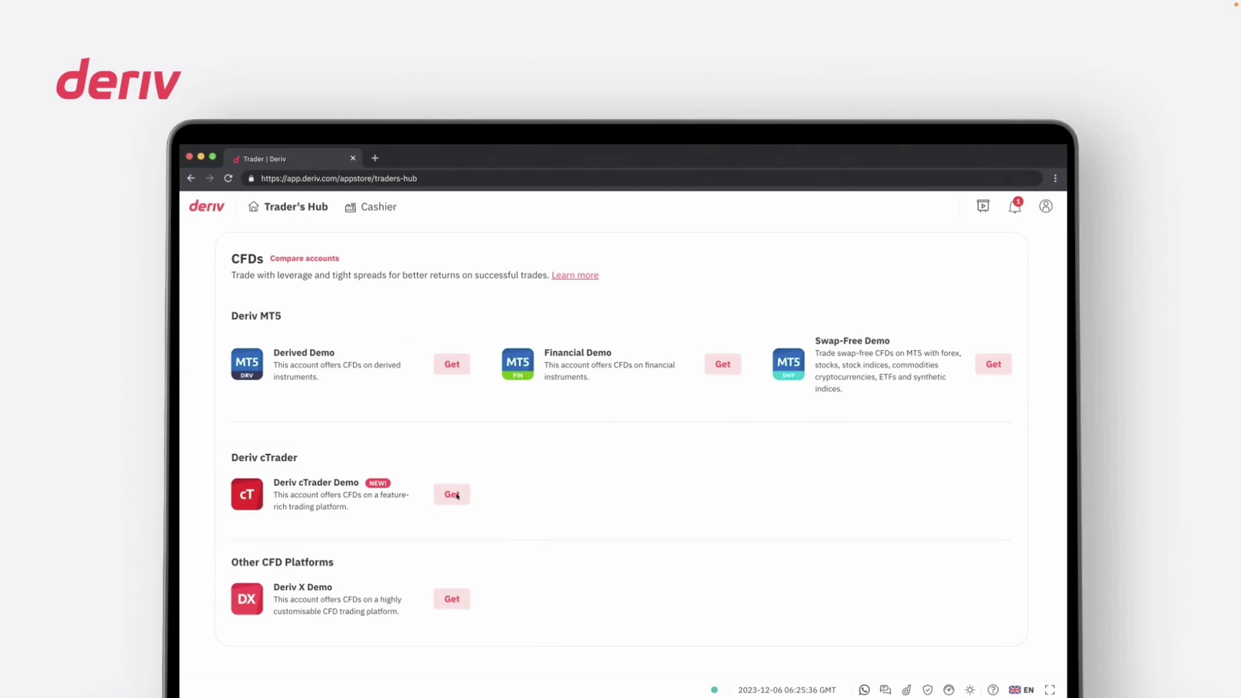
Get the Deriv cTrader Demo account with 10,000.00 USD and dismiss the confirmation.
click(454, 494)
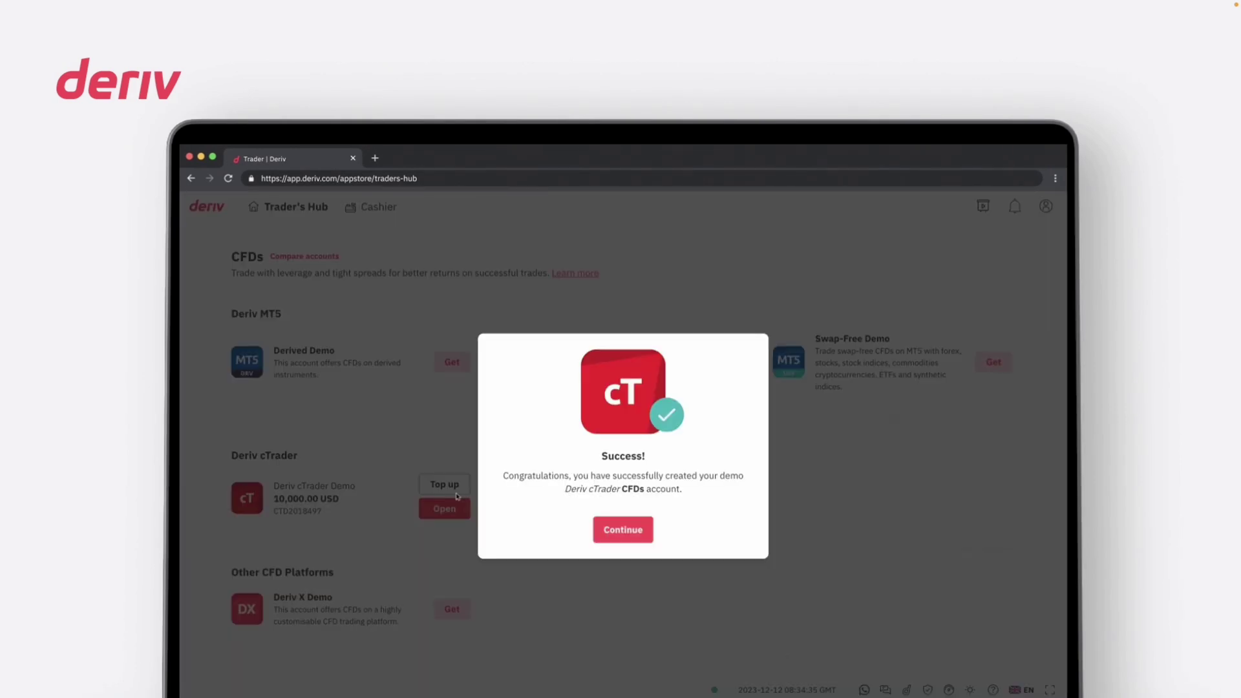
click(630, 531)
scroll(646, 543, up, 3)
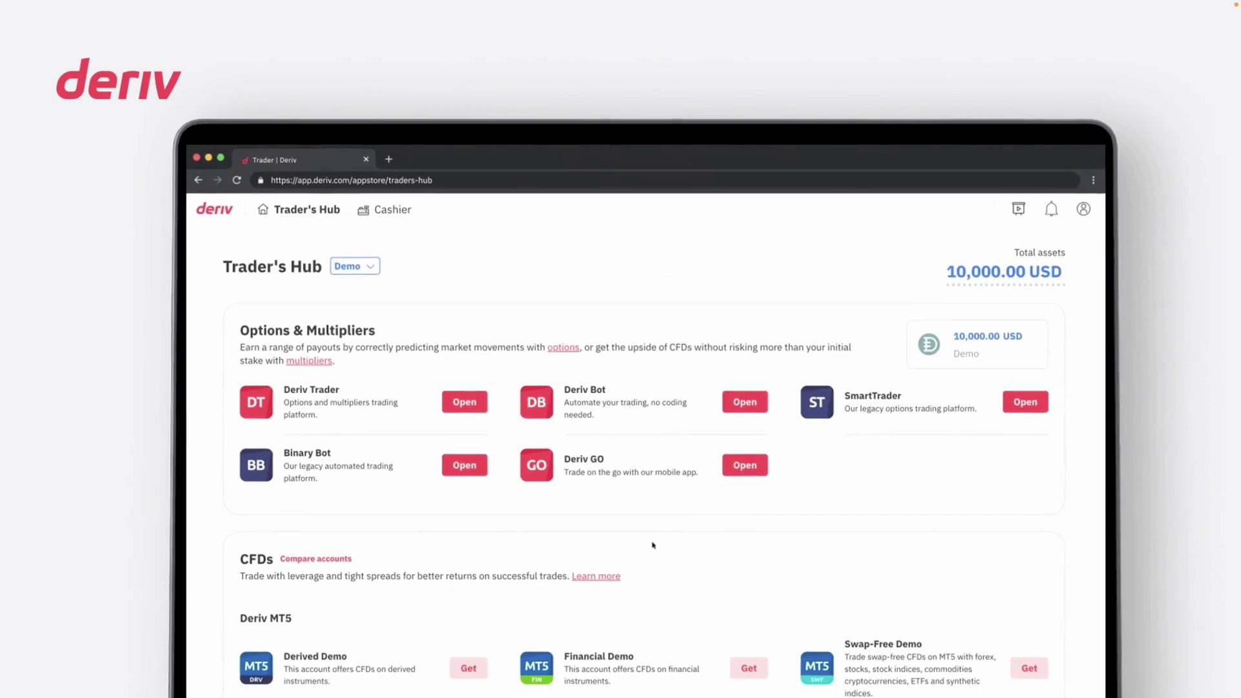
Switch Trader's Hub to Real and add a Deriv account in US Dollar, accepting the terms.
click(365, 266)
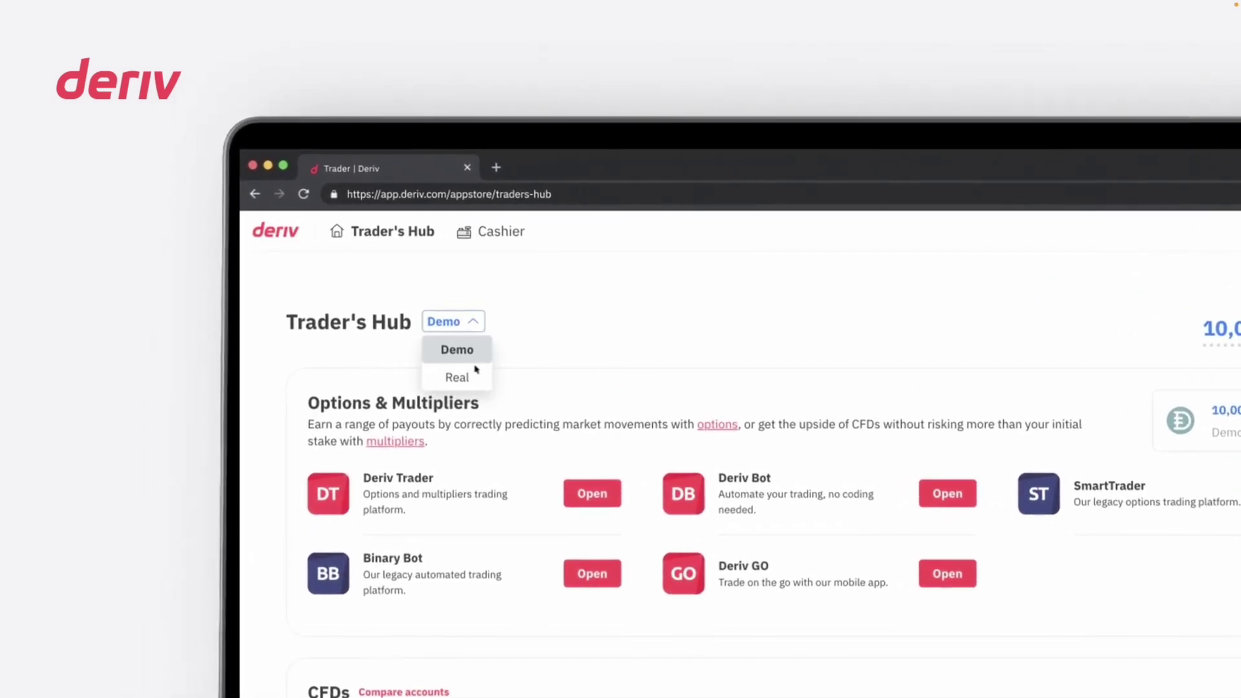
click(476, 371)
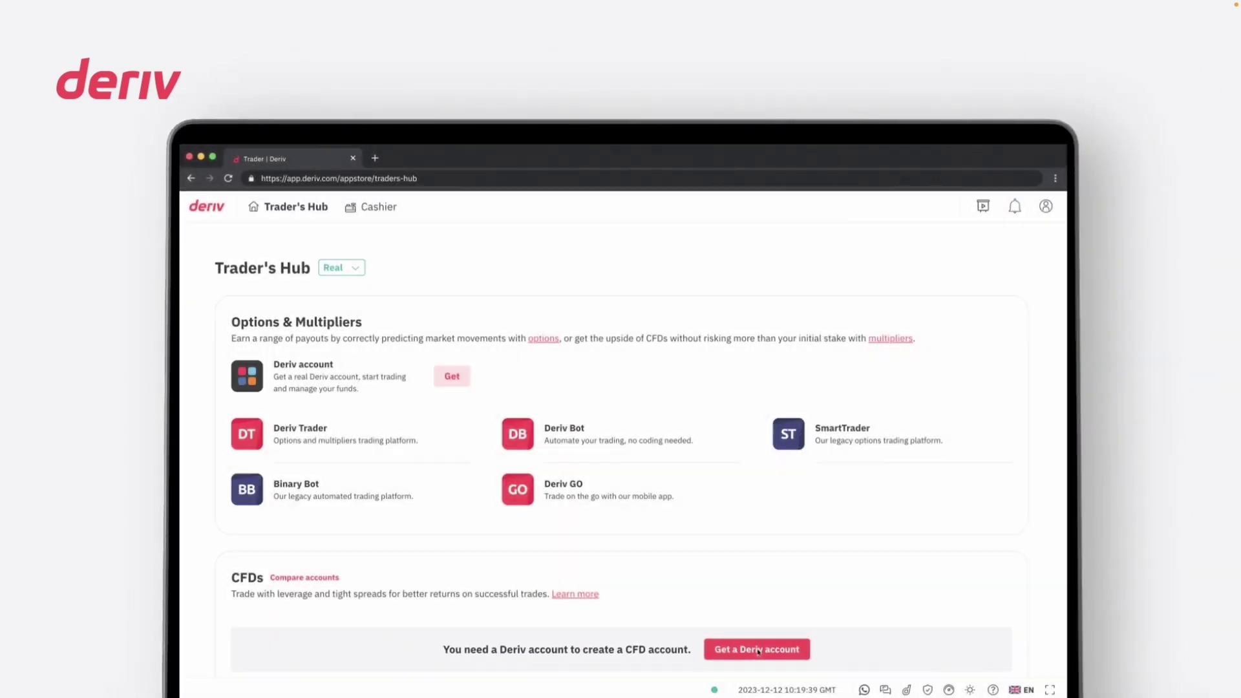
click(760, 651)
click(460, 422)
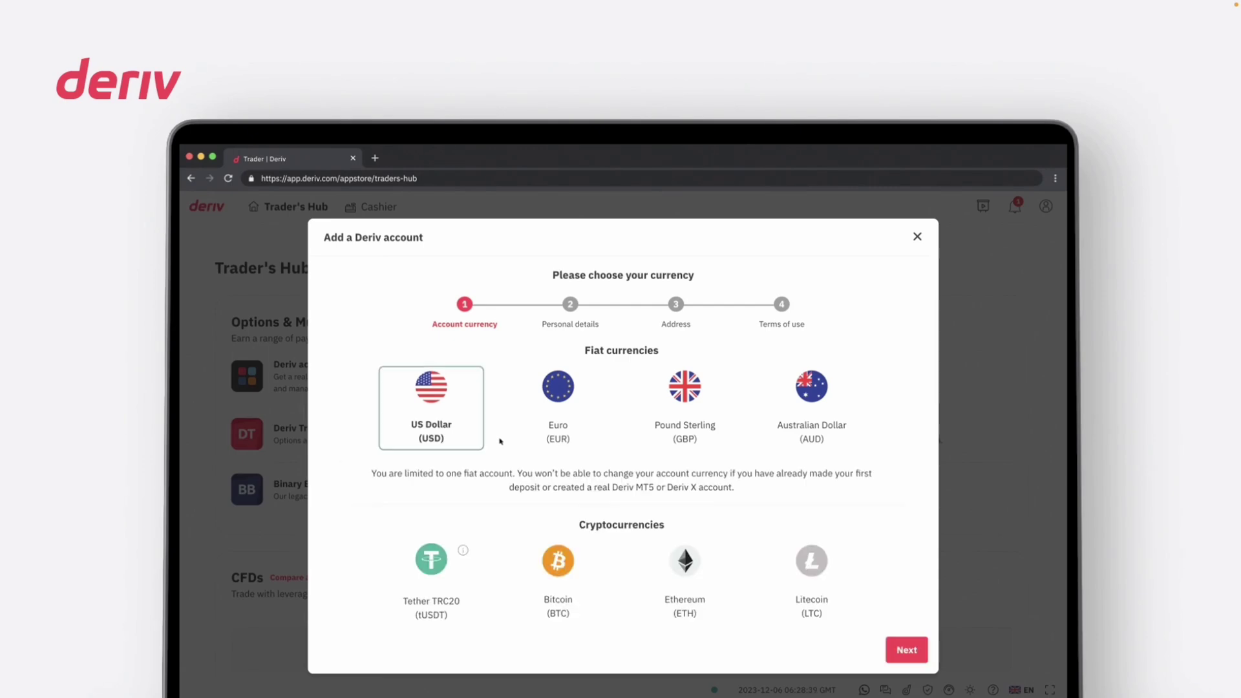
click(904, 649)
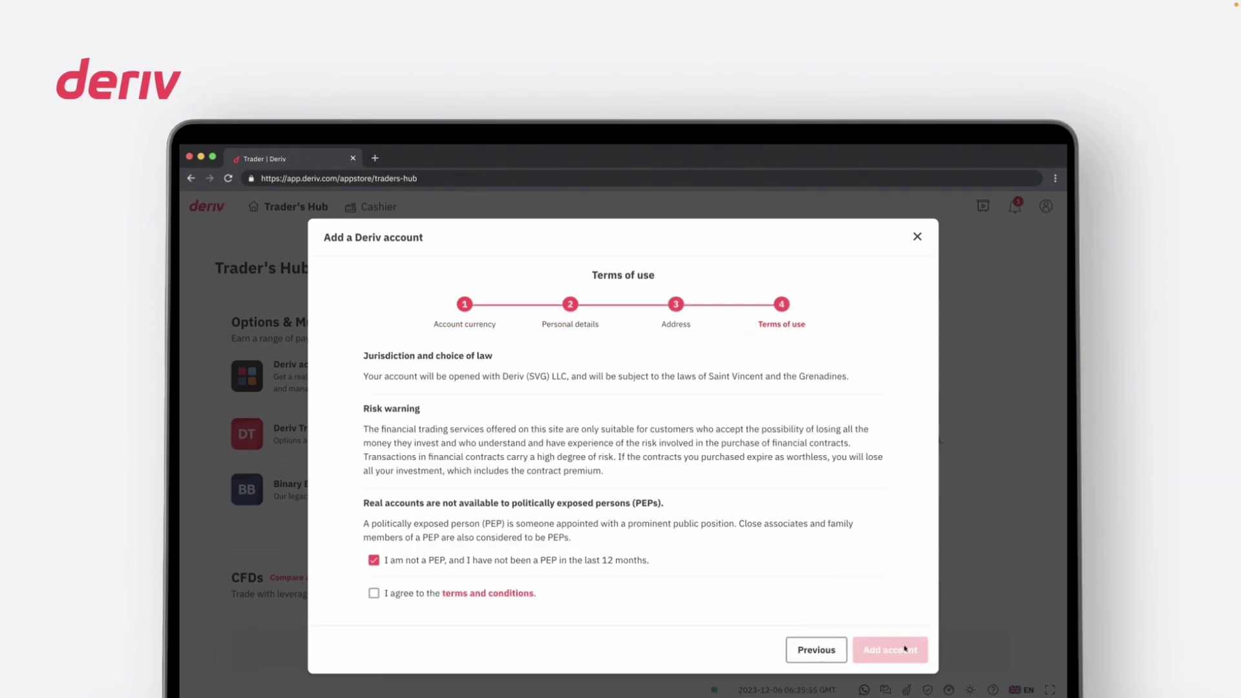
click(904, 649)
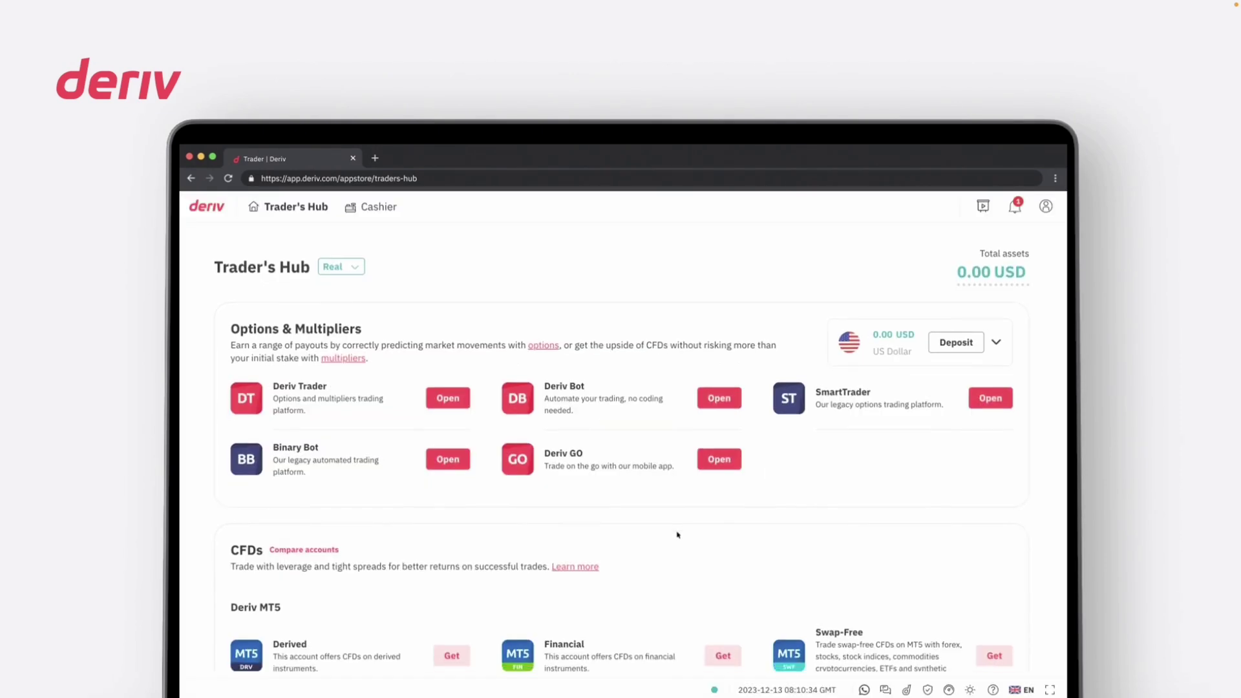
Open the Deriv cTrader account's options and launch the Web terminal.
scroll(677, 534, down, 5)
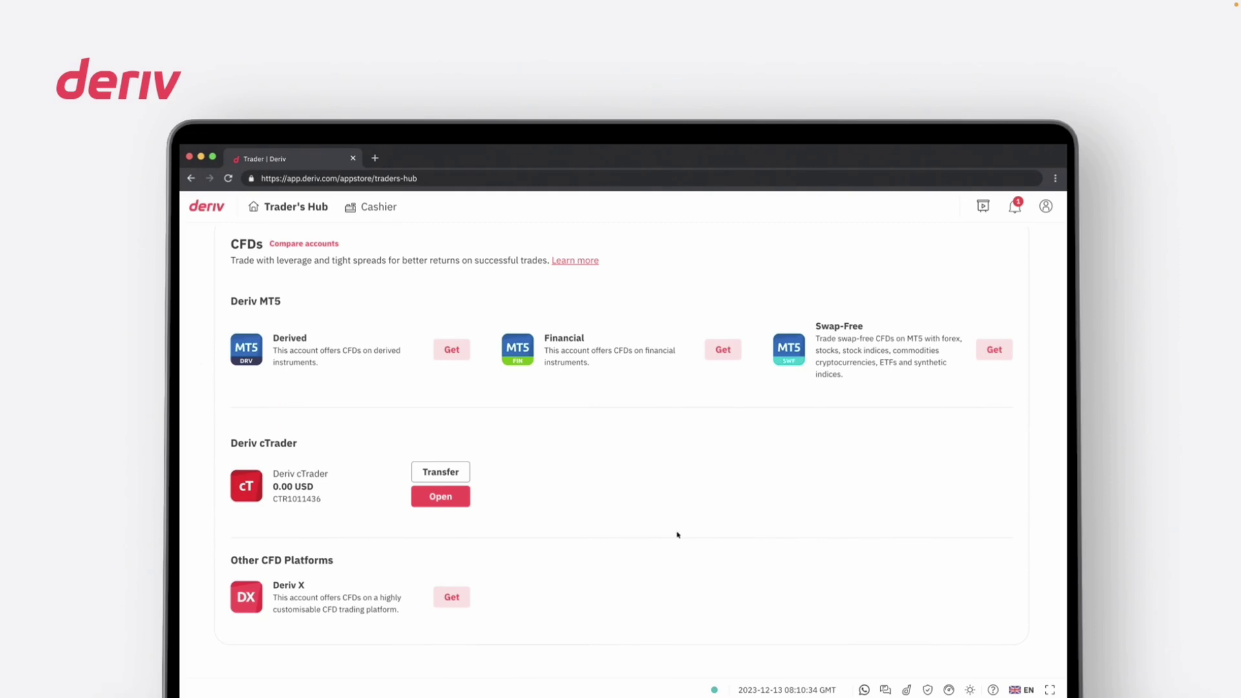
click(449, 497)
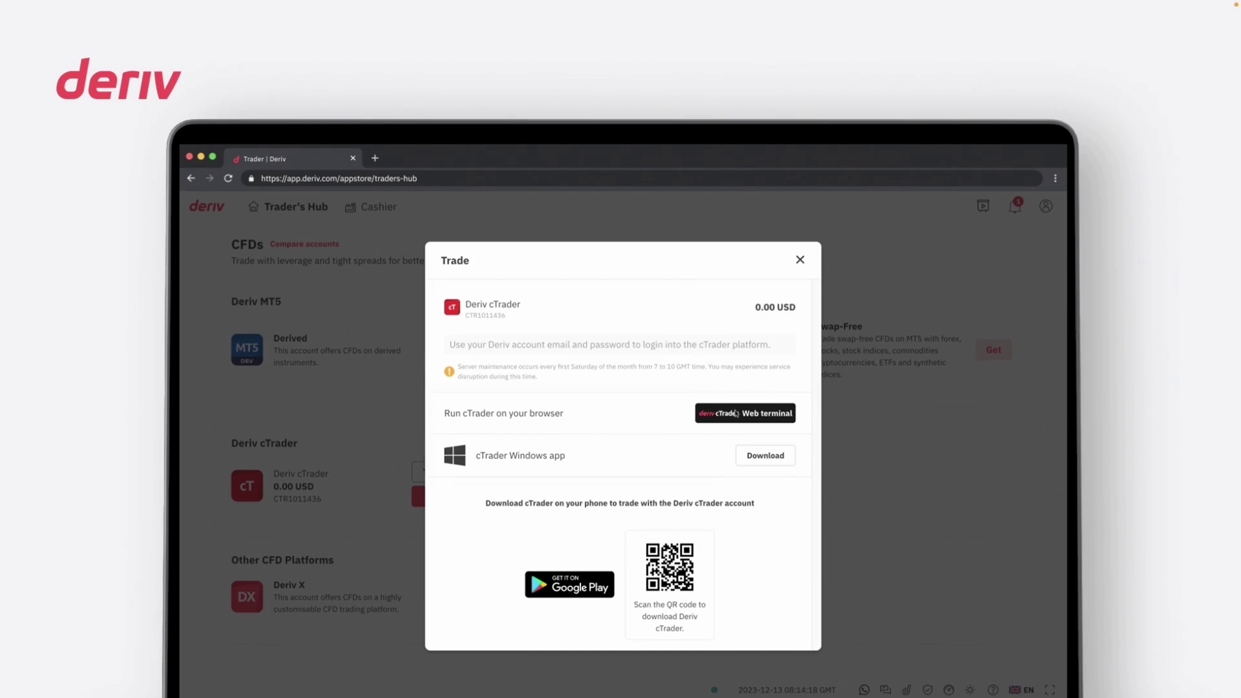
click(735, 414)
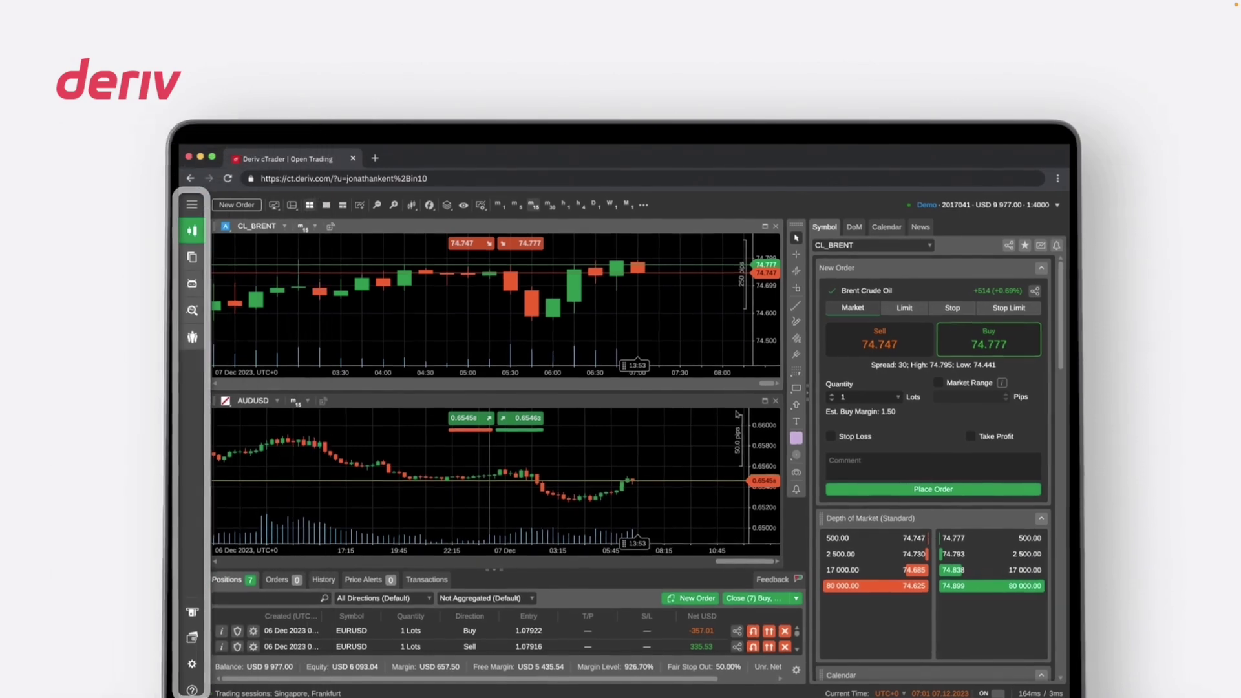
Open the Trade panel, then show the Copy section listing 437 strategies such as Fast and Wriggle.
click(151, 257)
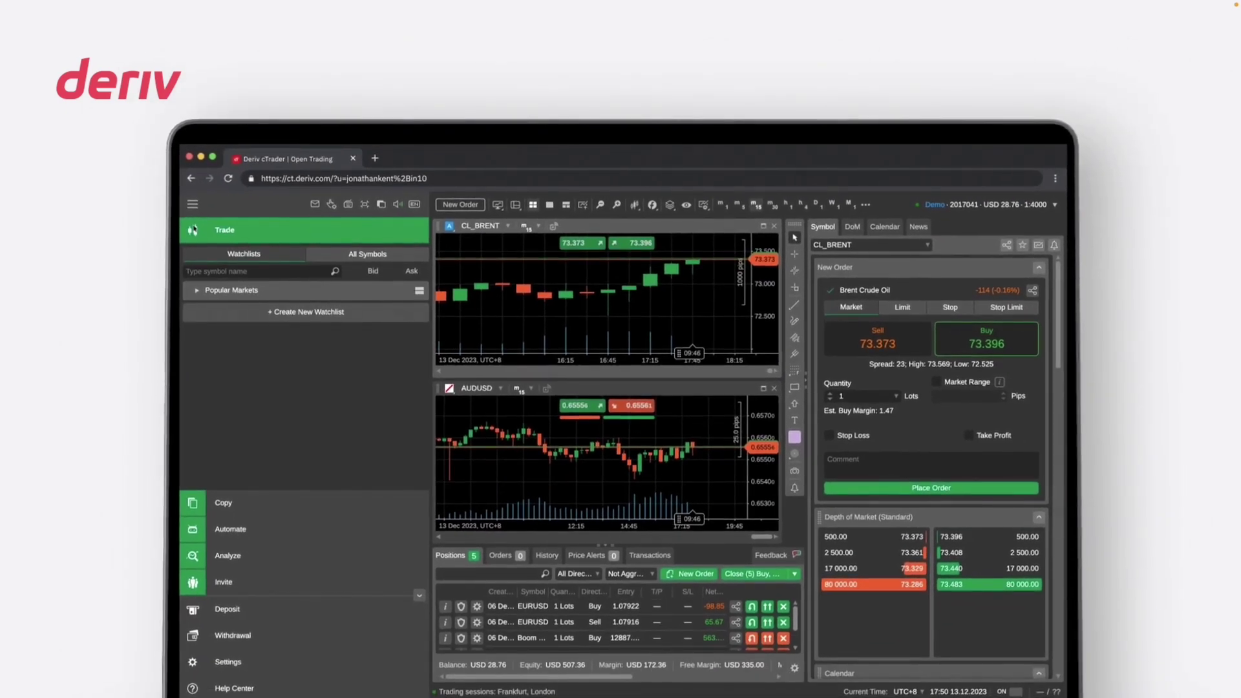
click(253, 503)
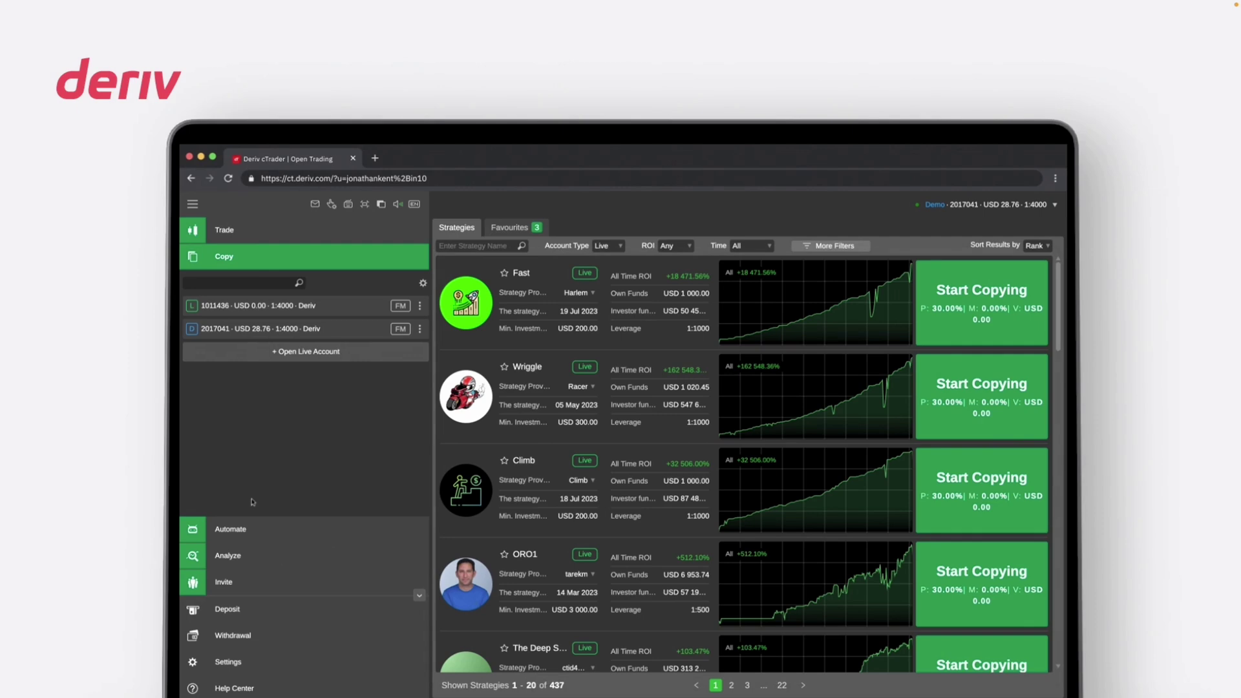
Visit the Automate, Analyze and Invite sections, ending on the QR code and invite link.
click(264, 530)
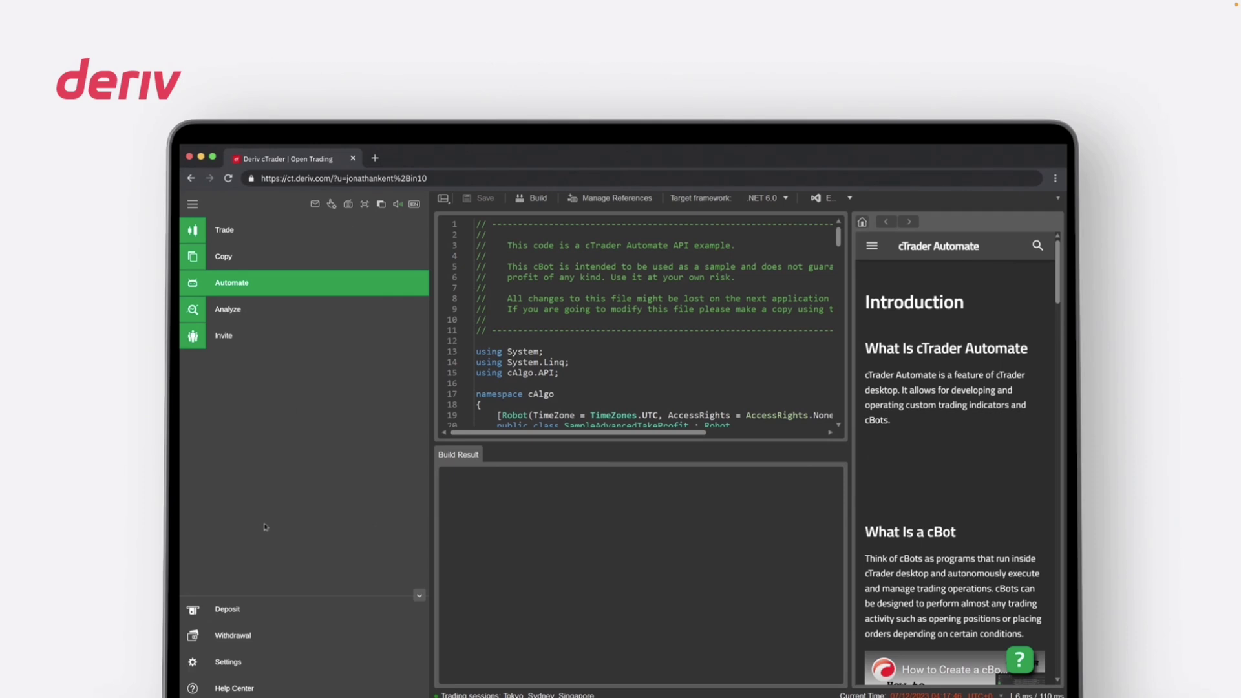
click(242, 309)
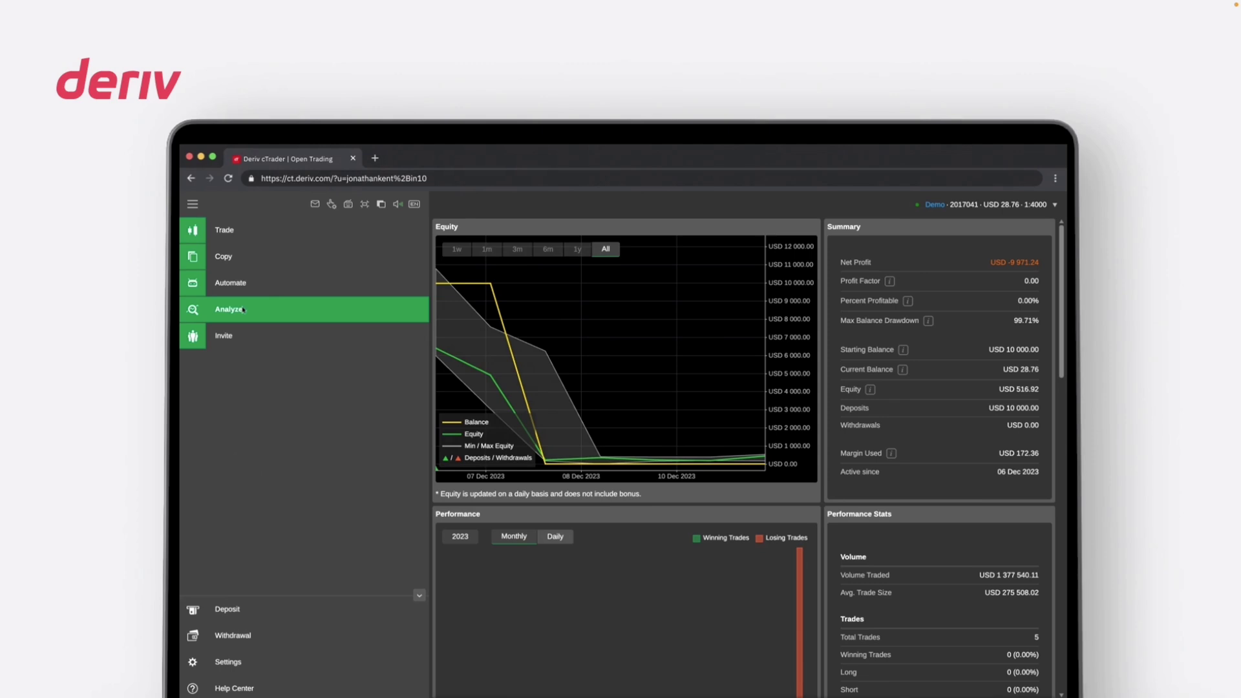
click(240, 335)
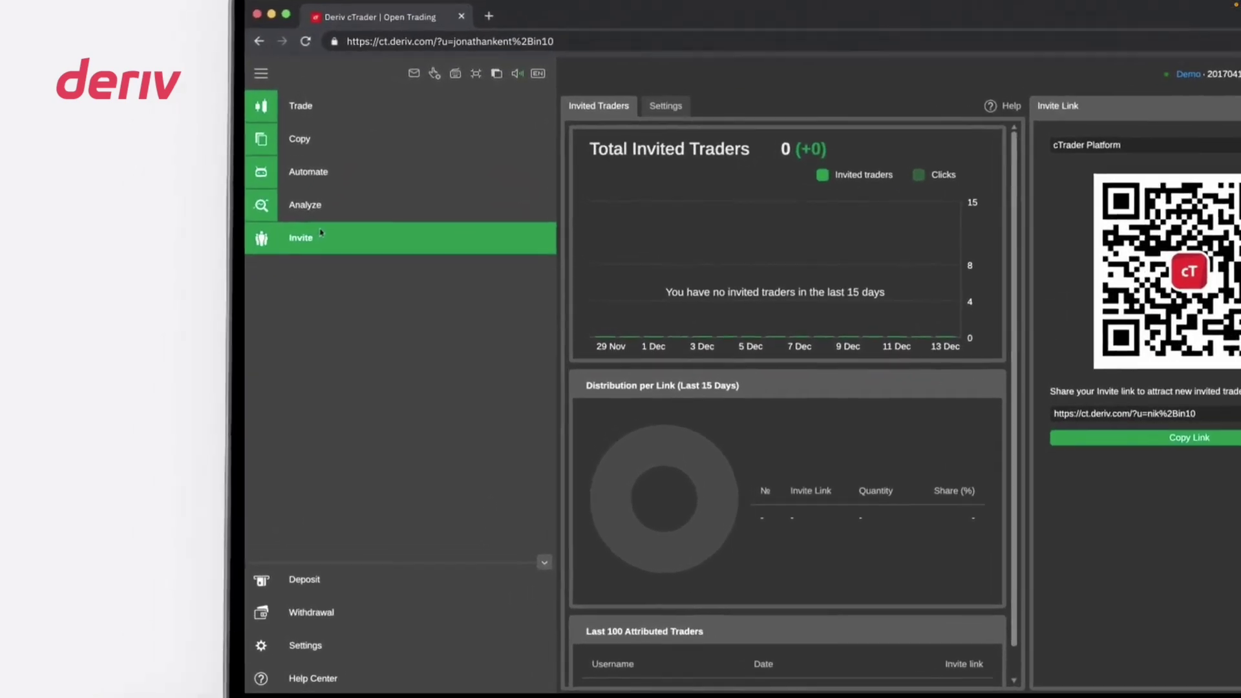
Create watchlists My Watchlist 1 and My Watchlist 2, then expand Popular Markets under All Symbols.
click(344, 72)
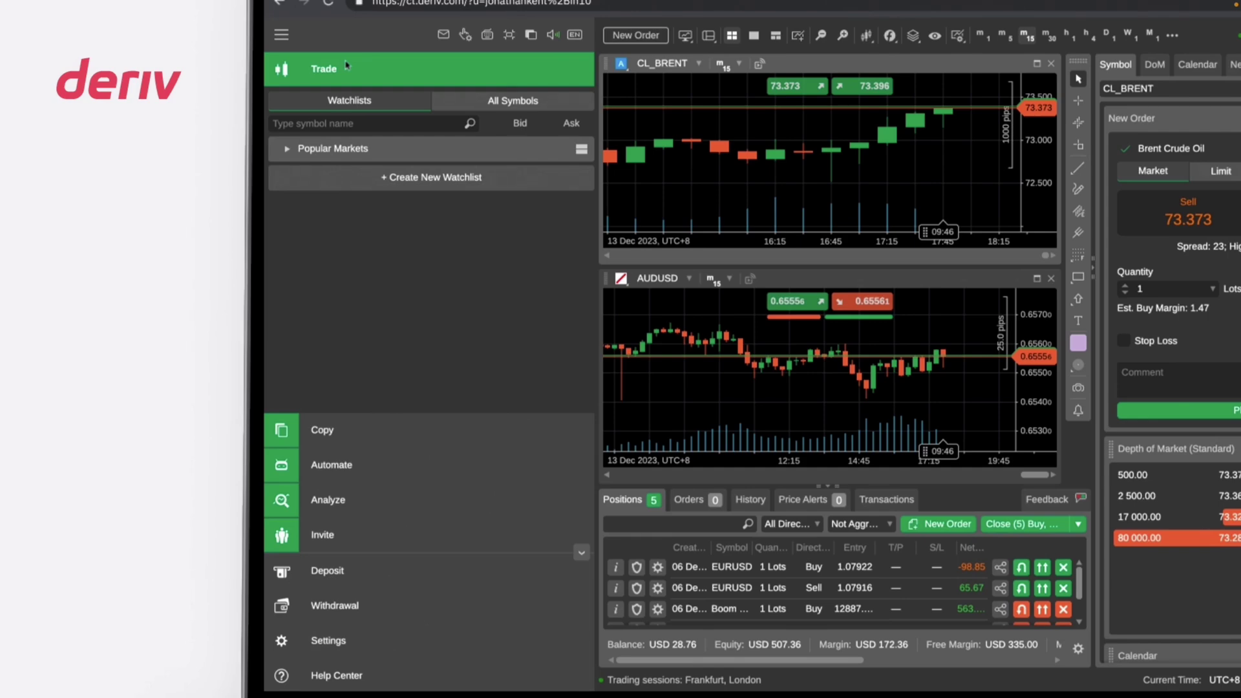
click(437, 177)
click(802, 390)
click(467, 239)
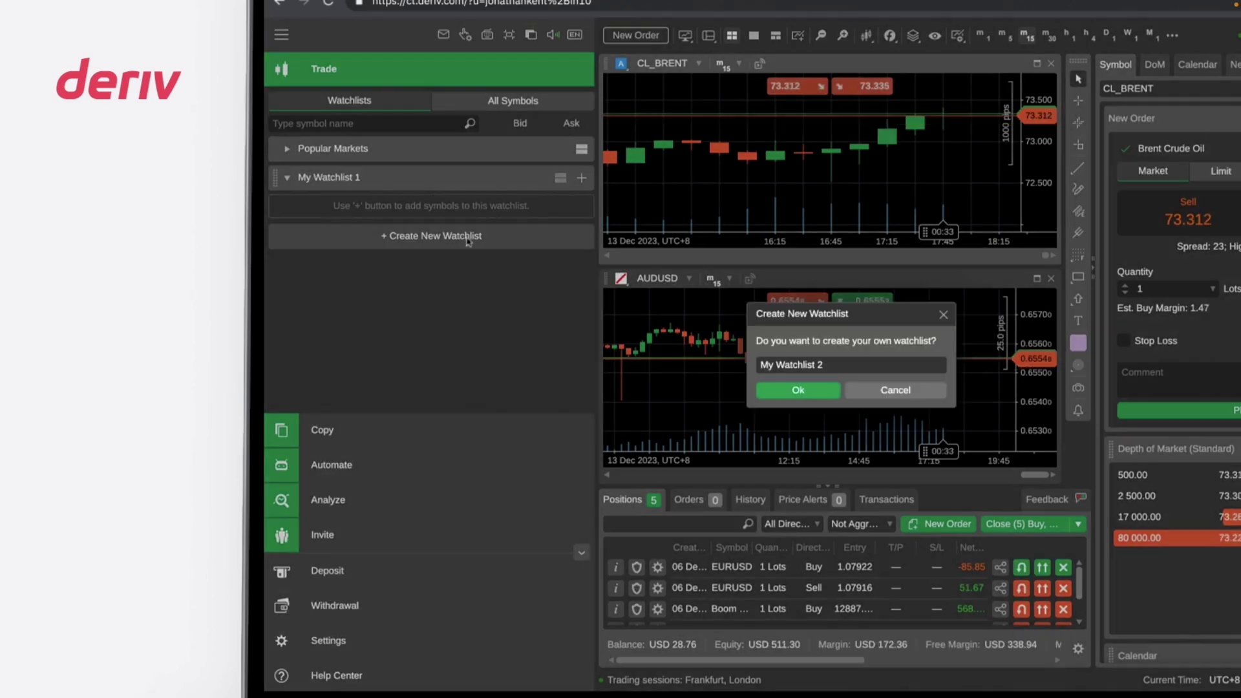
click(779, 389)
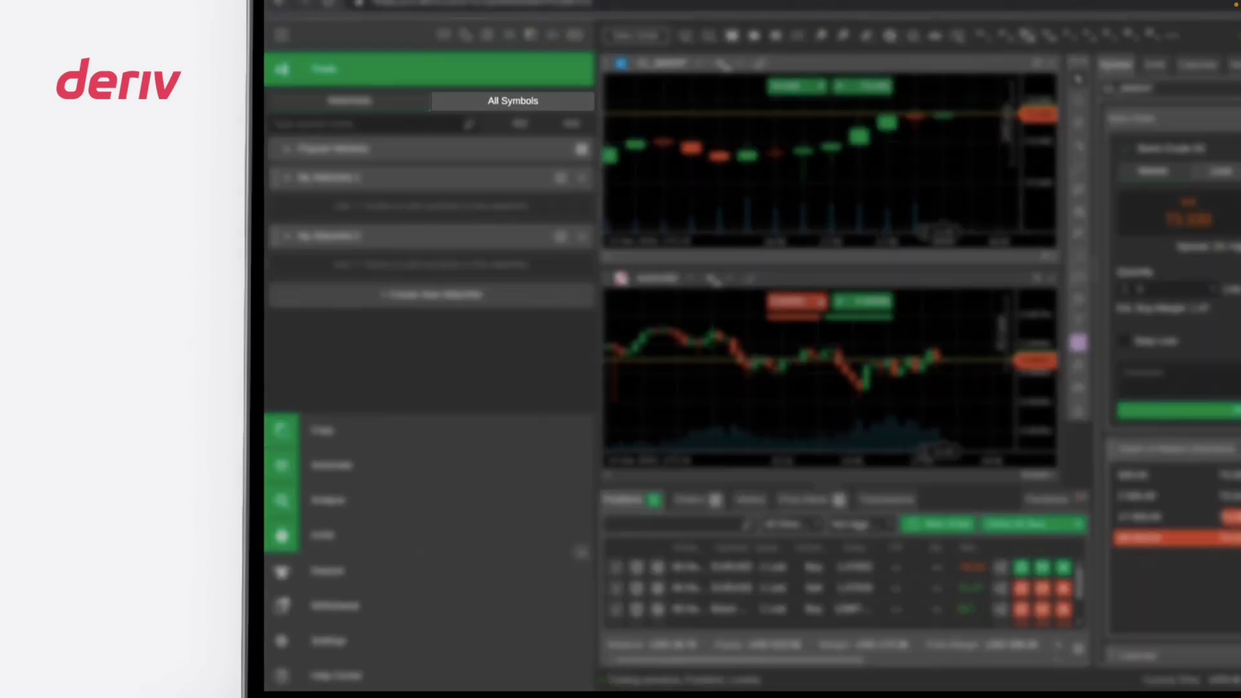
click(513, 101)
click(442, 149)
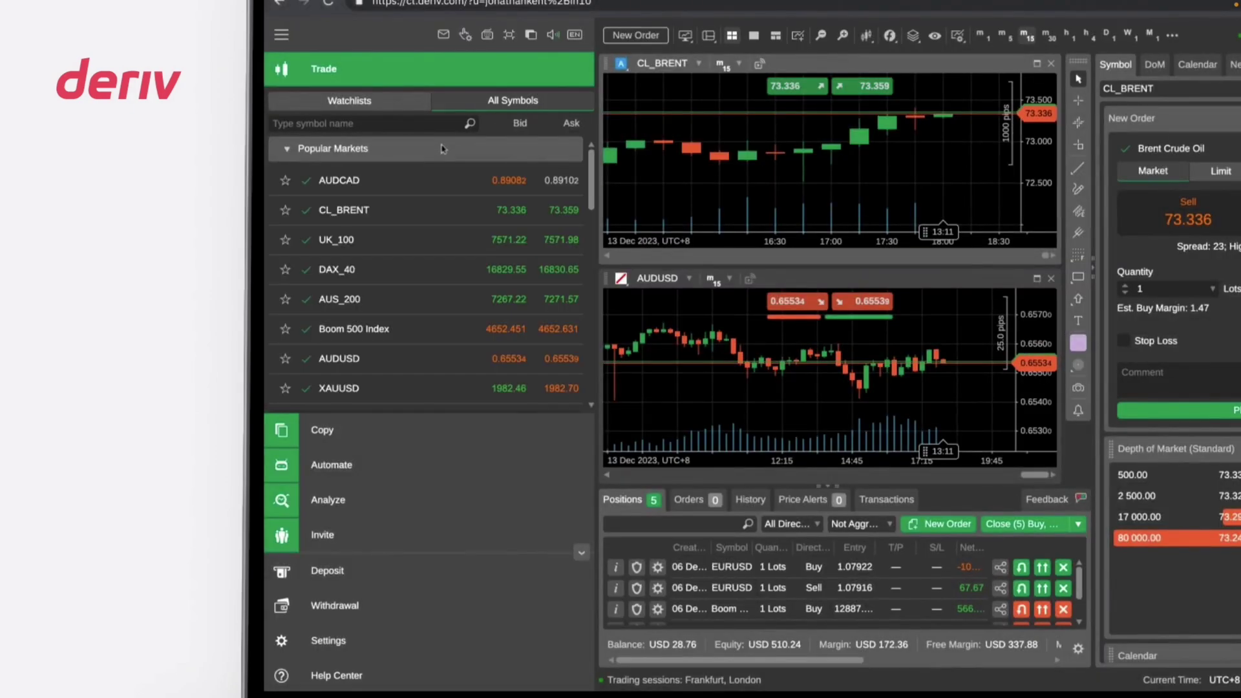
Move My Watchlist 2 above My Watchlist 1 and expand both to view their symbols.
click(397, 102)
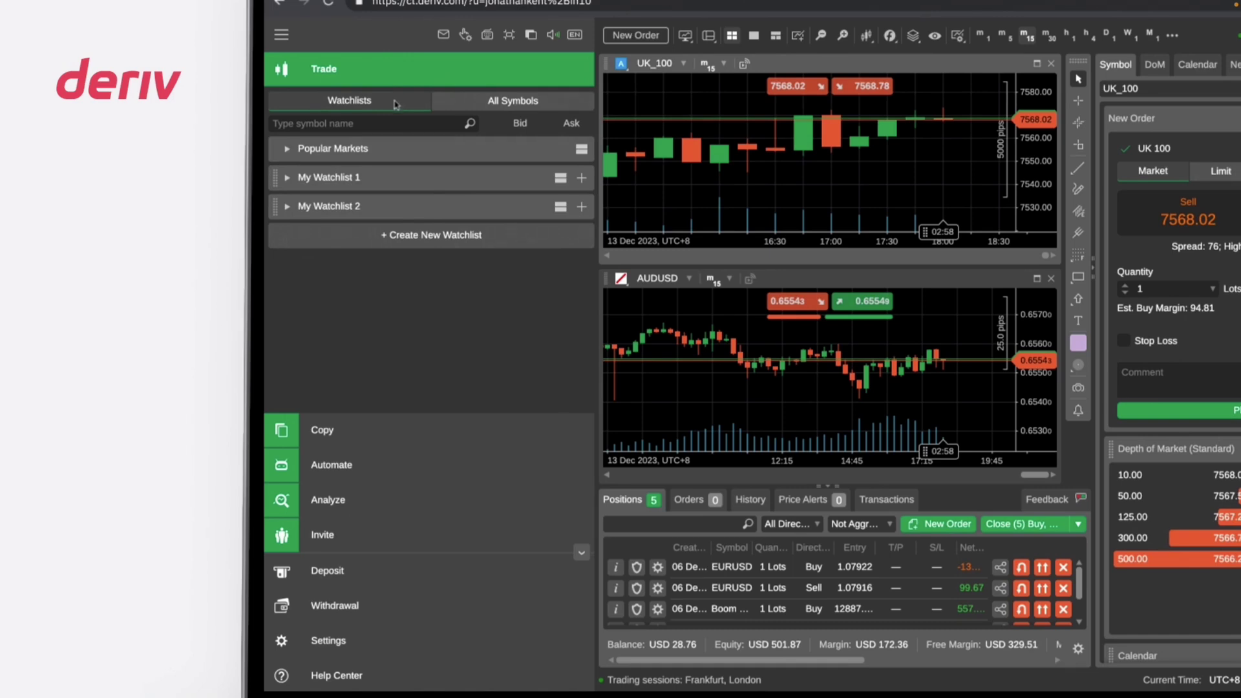
drag(276, 206, 276, 185)
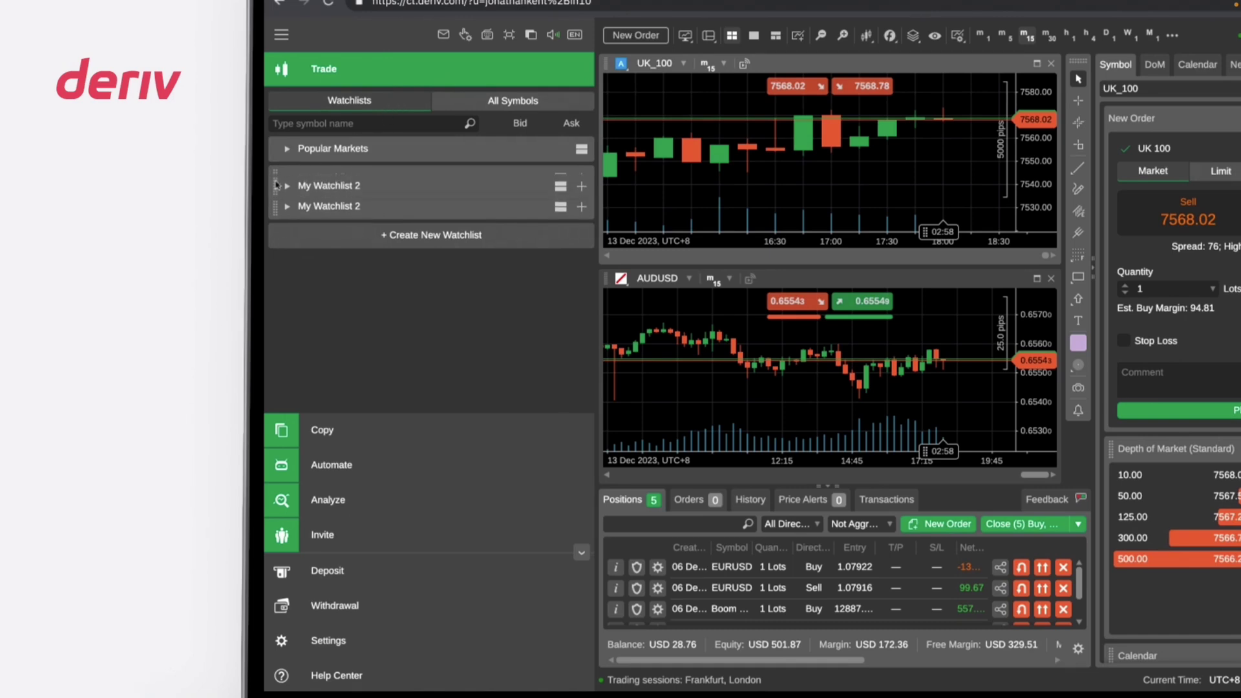
drag(276, 185, 276, 185)
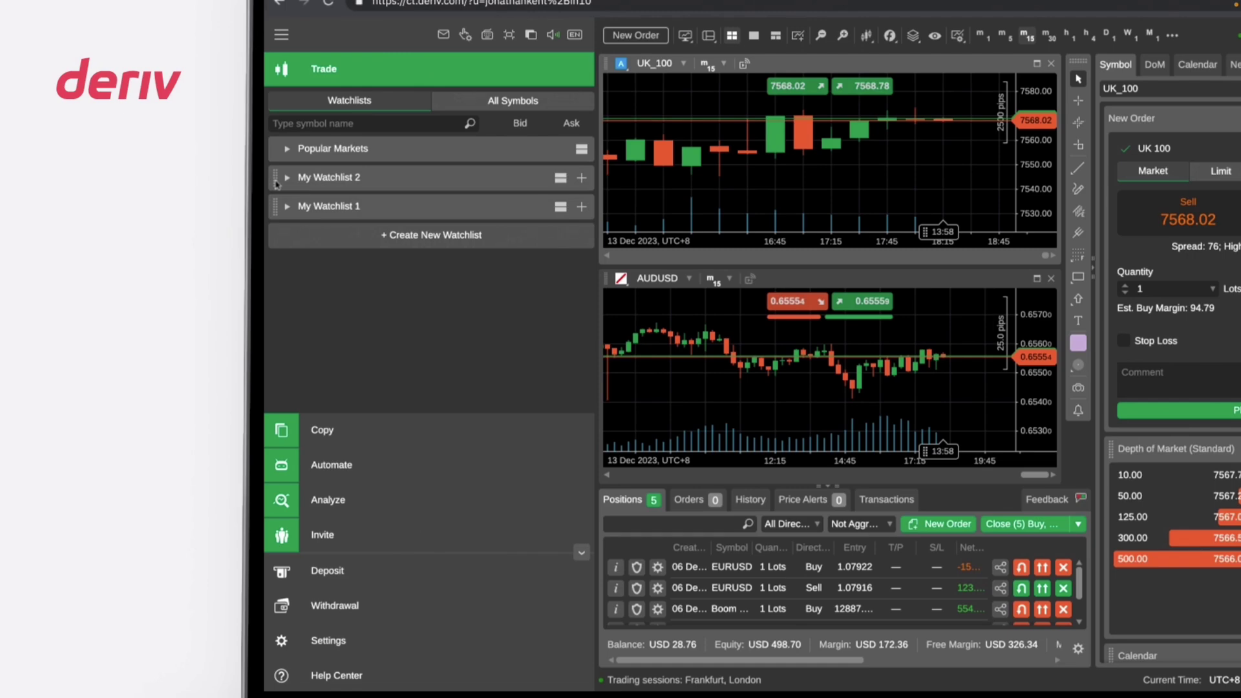
click(287, 177)
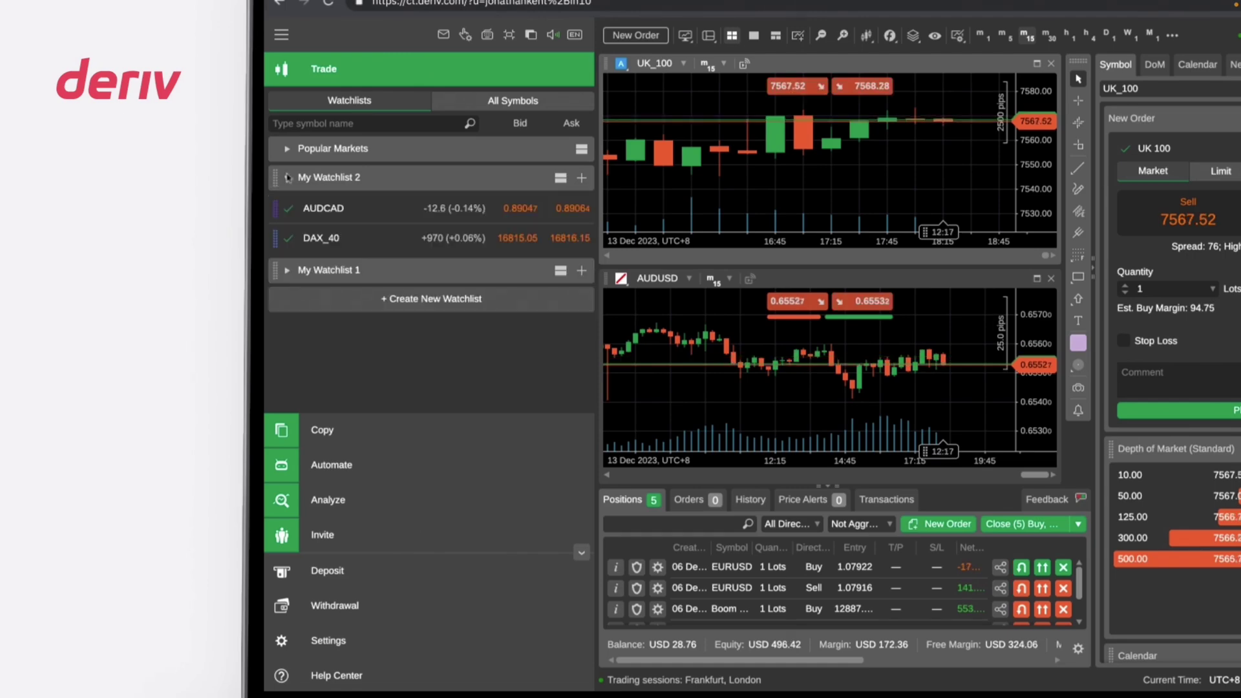
click(287, 270)
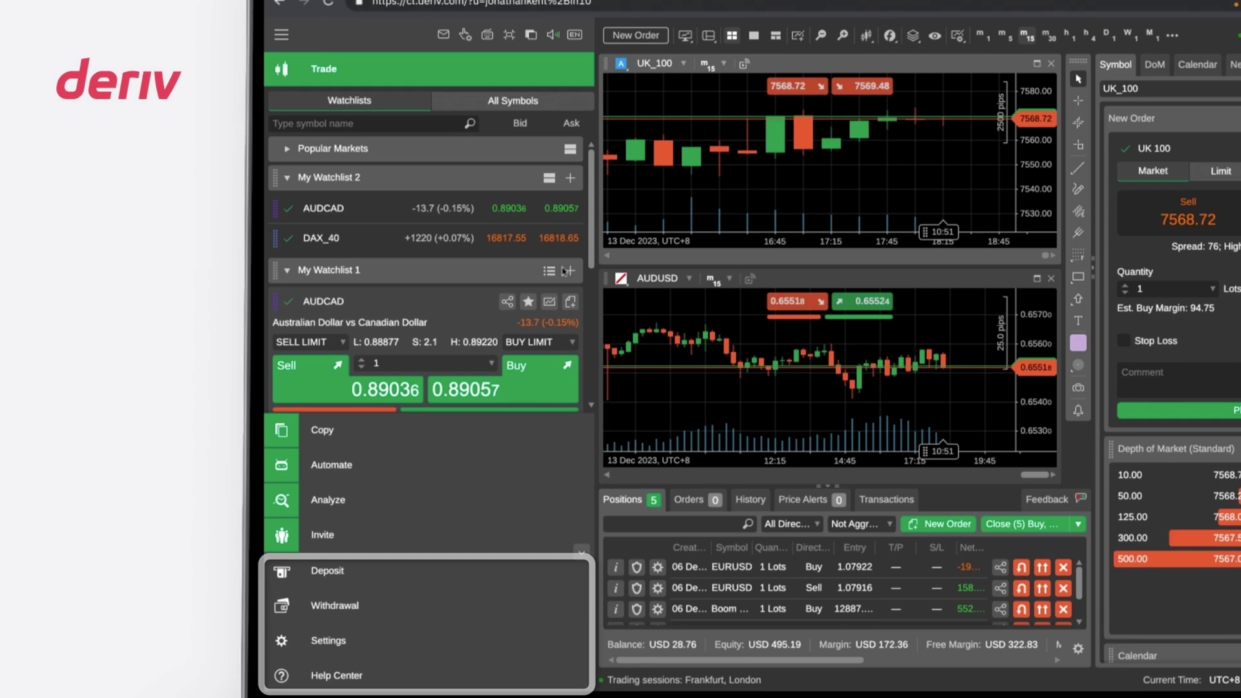
Open the Deposit form, switch to the Withdrawal form, then close it.
click(462, 571)
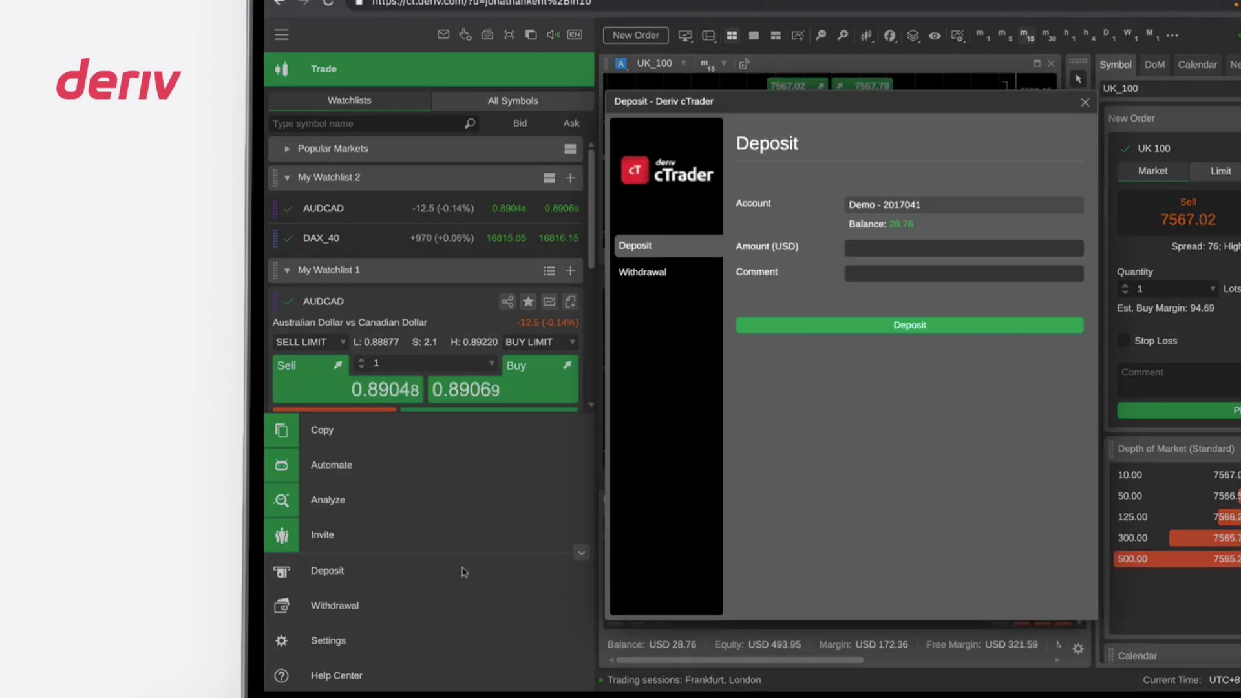
click(676, 273)
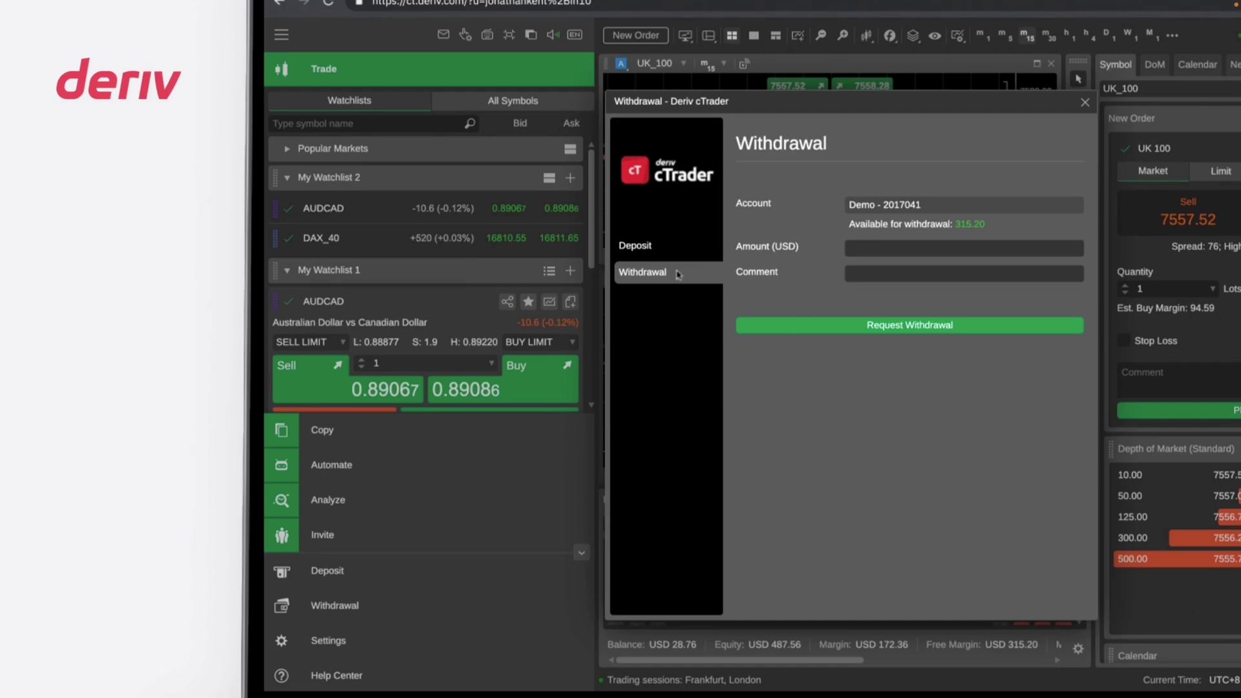
key(Escape)
Open Settings and view Email Alerts, Investor Access, General, Assets, Market Watch and Notifications.
click(402, 635)
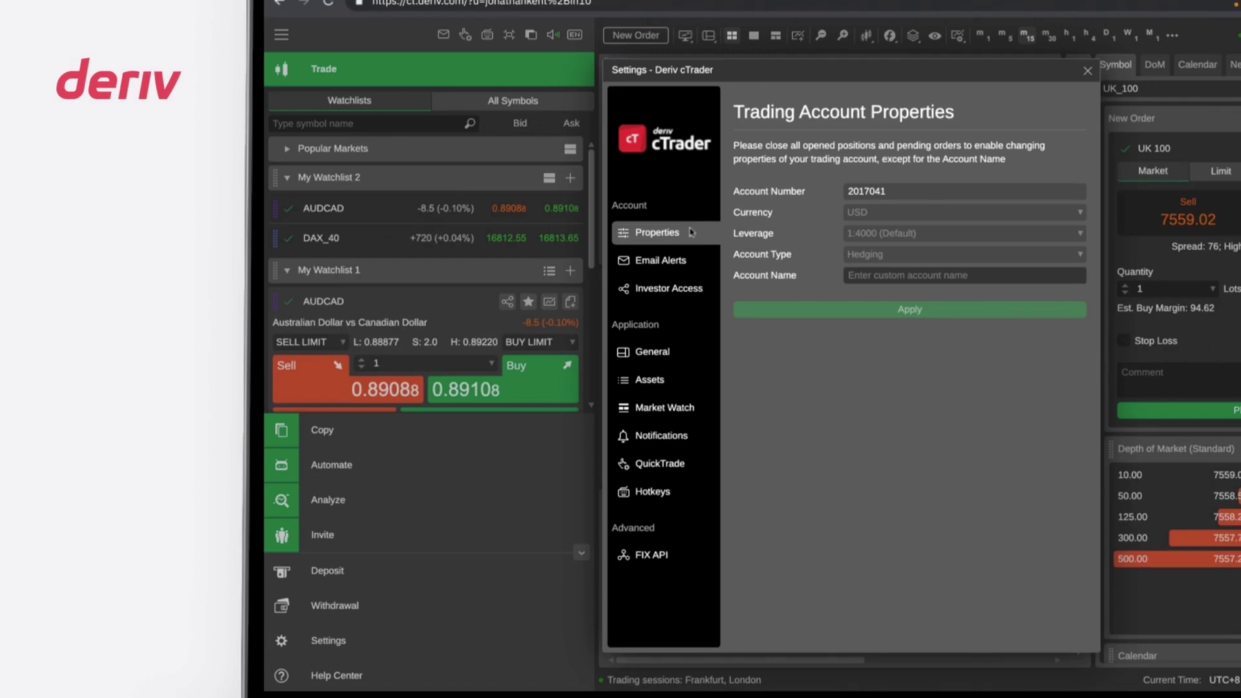
click(697, 261)
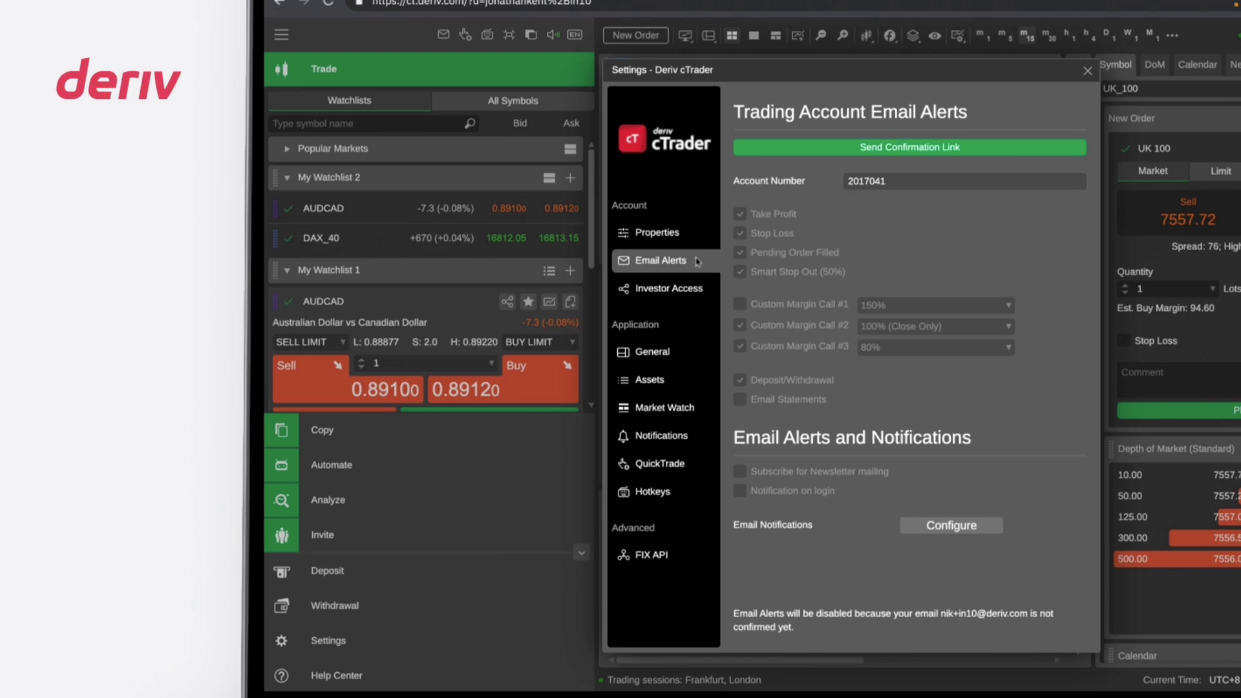
click(694, 289)
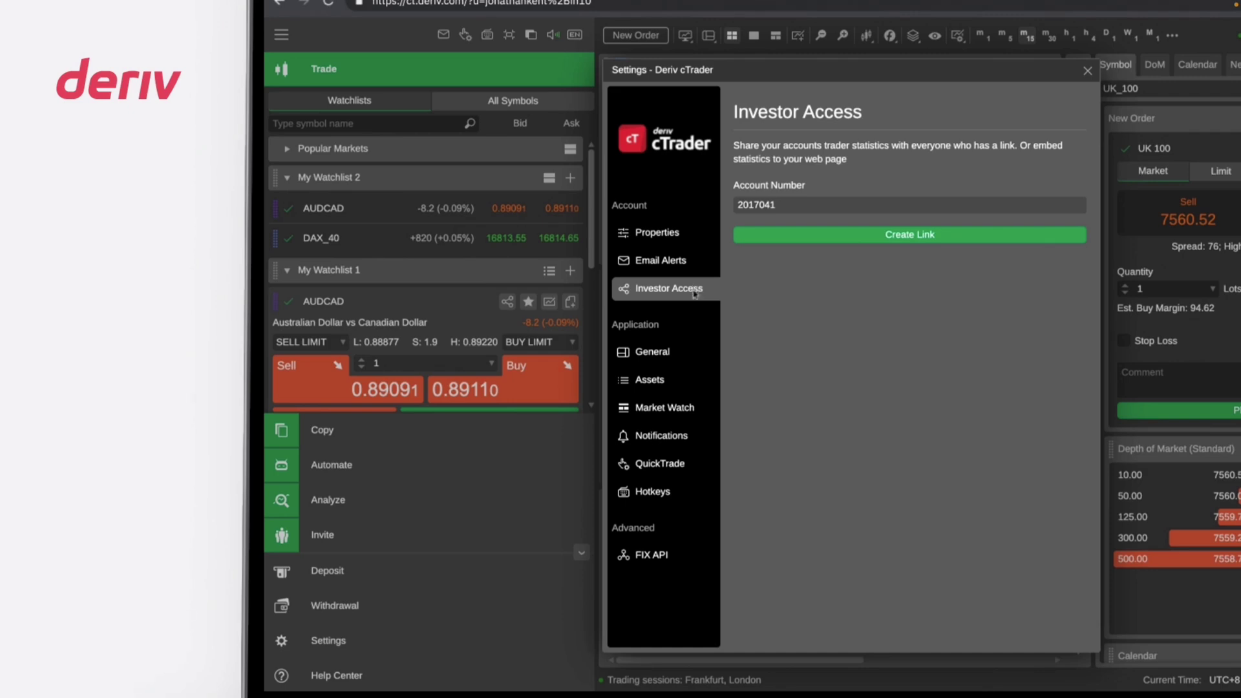
click(695, 354)
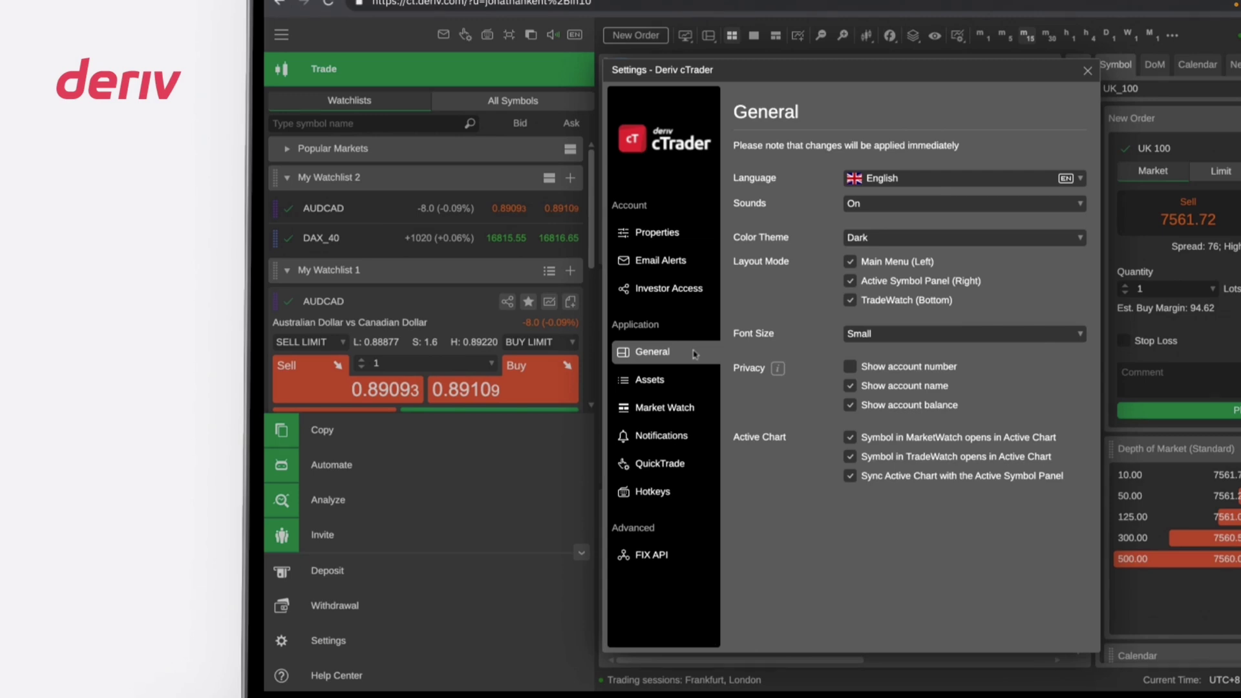
click(696, 380)
click(695, 408)
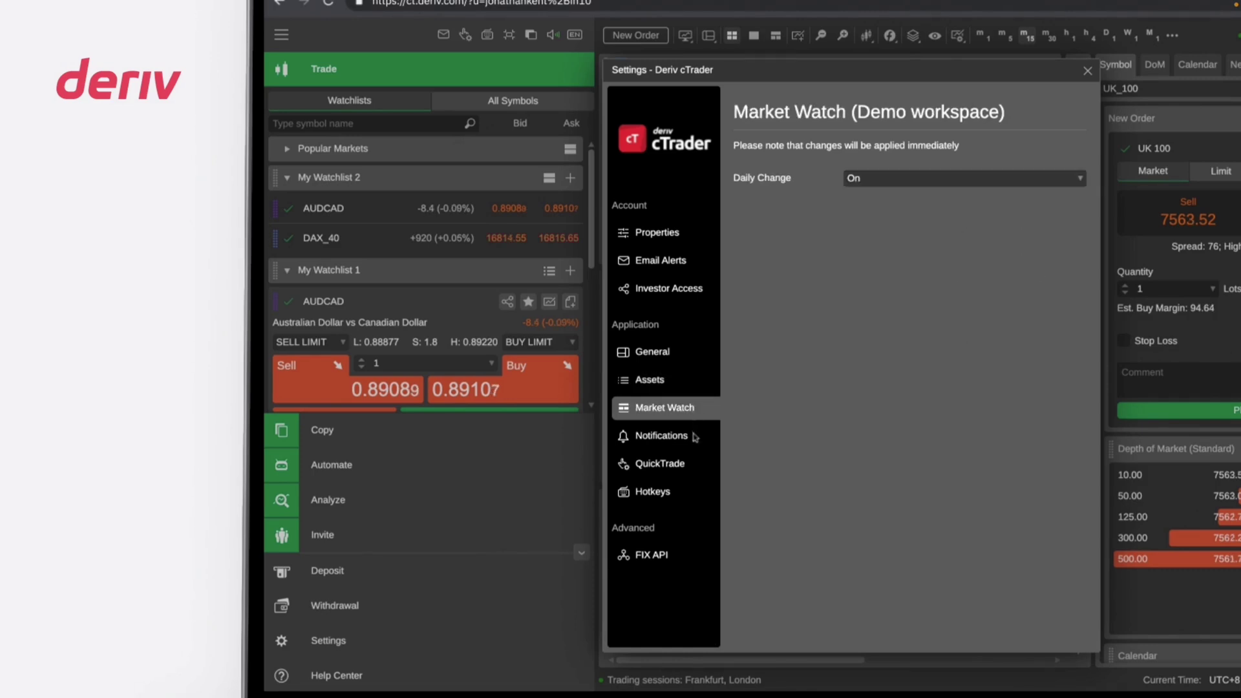
click(696, 436)
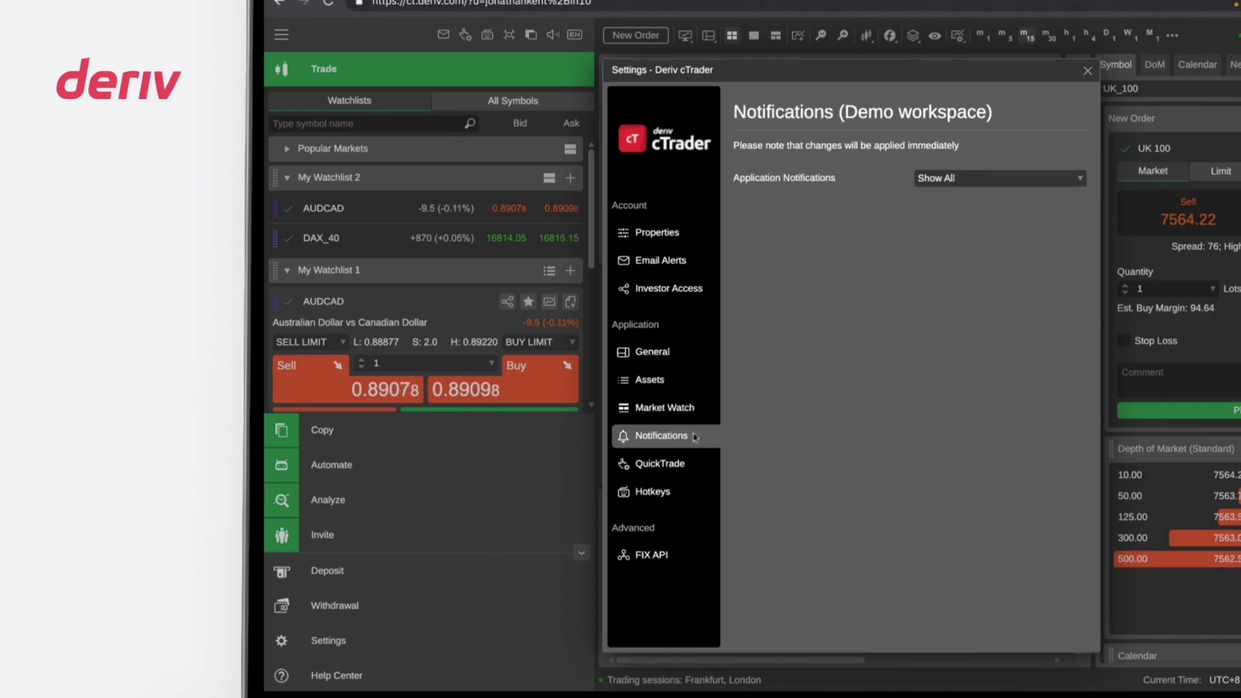
View QuickTrade settings for Stop and Limit orders, then the Hotkeys list.
click(695, 466)
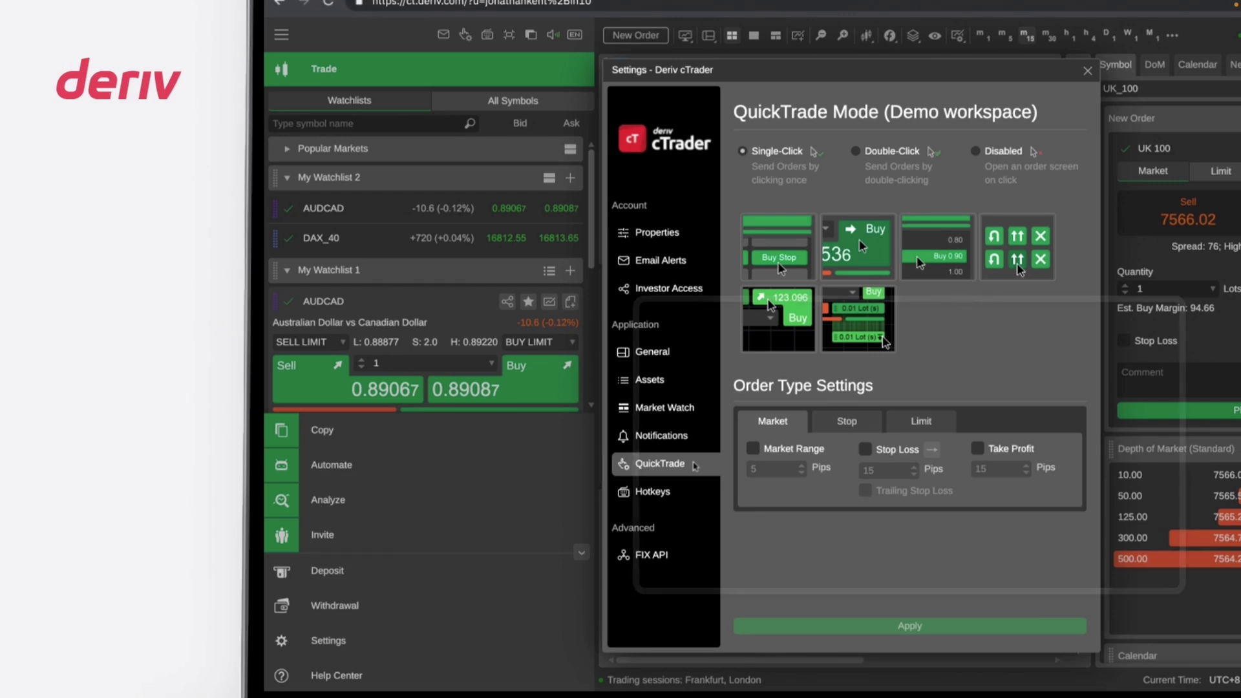
click(835, 422)
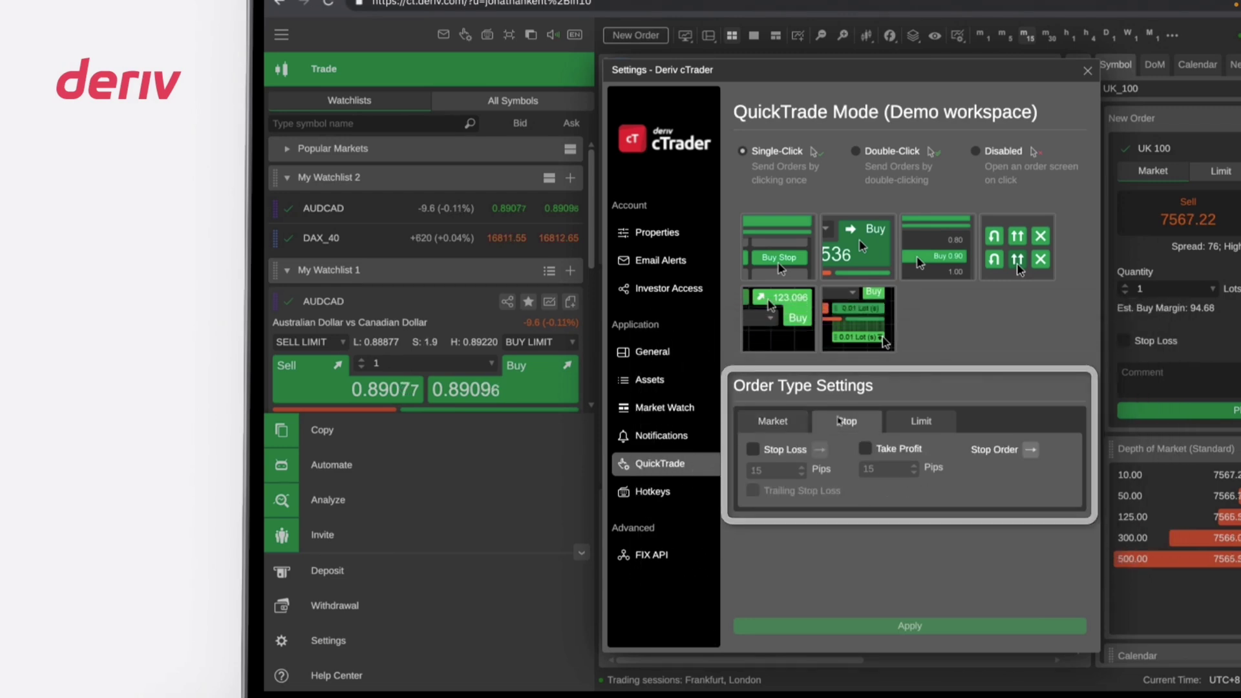
click(915, 421)
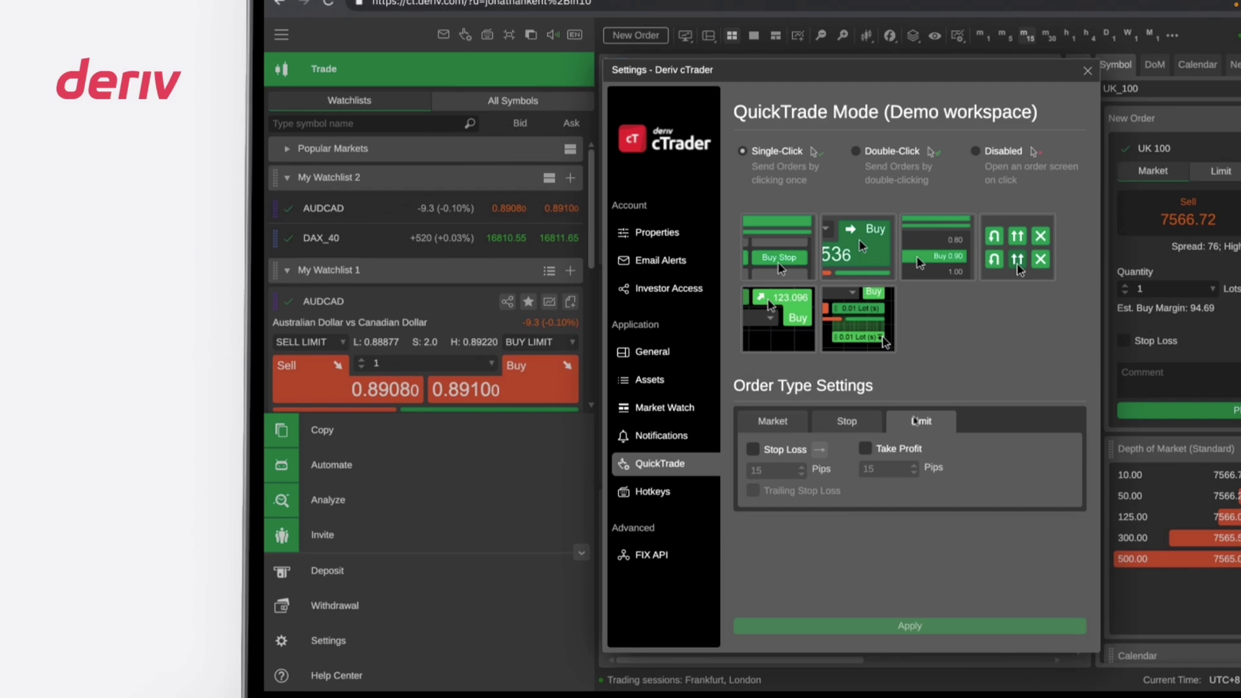
click(684, 491)
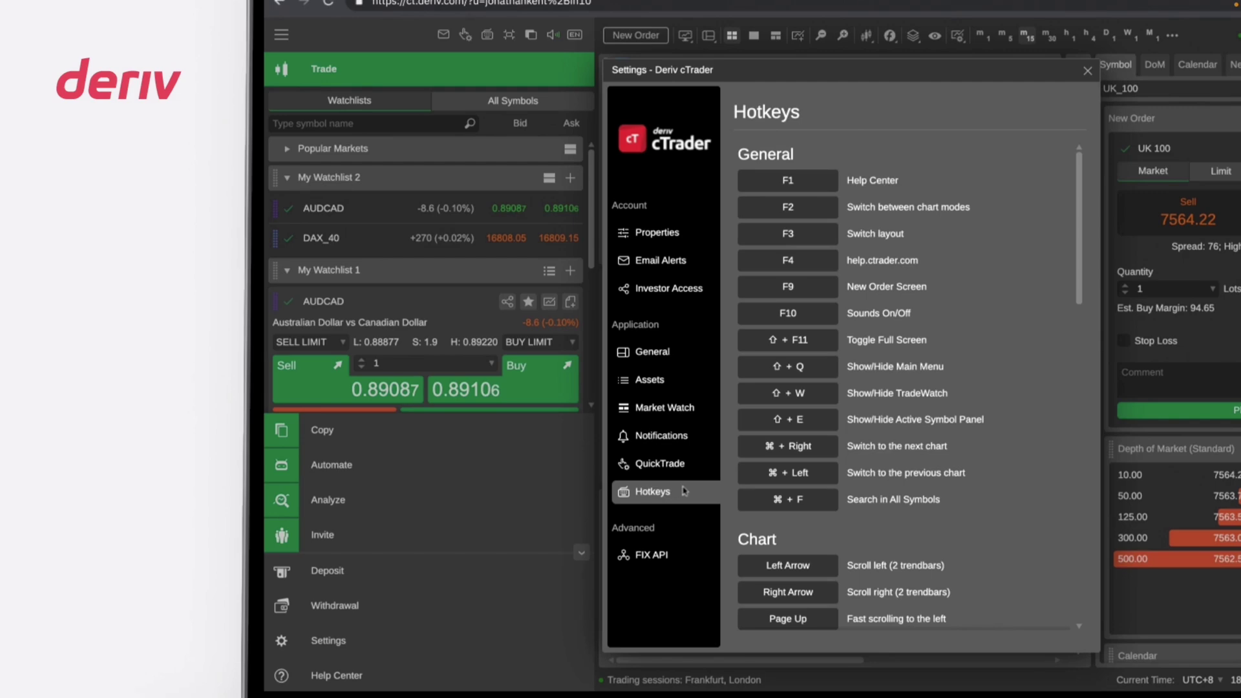
Close Settings, open the Help Center and view What's New.
key(Escape)
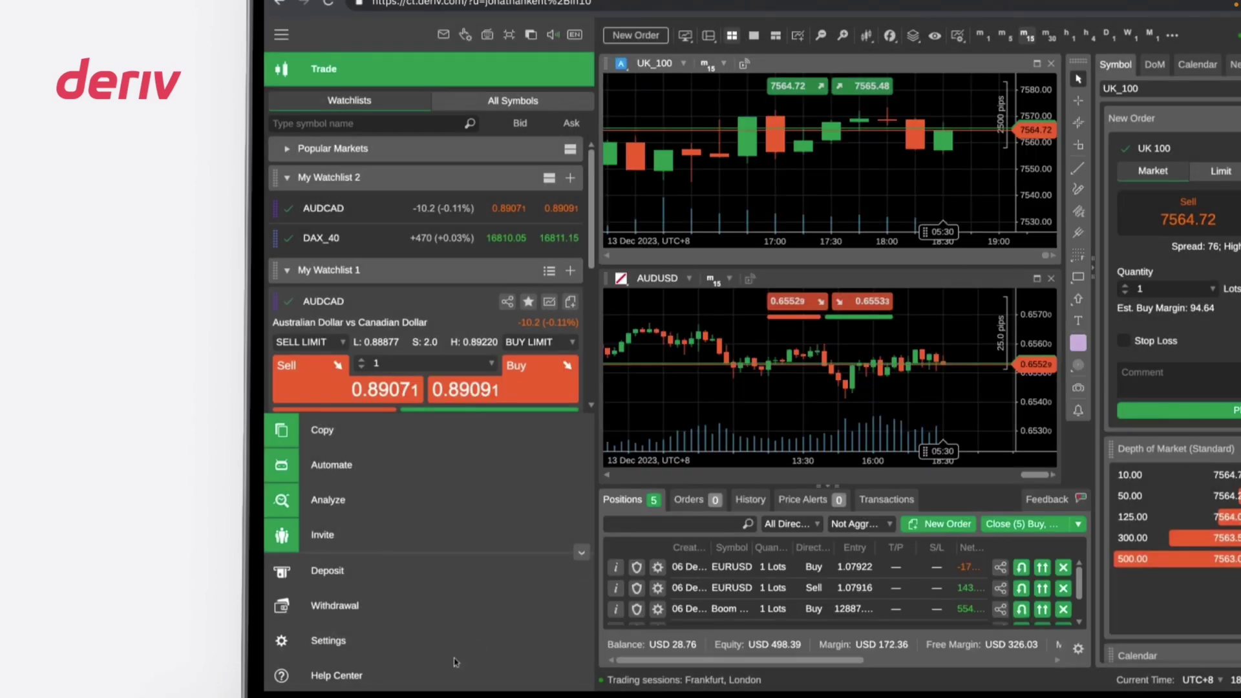
click(432, 679)
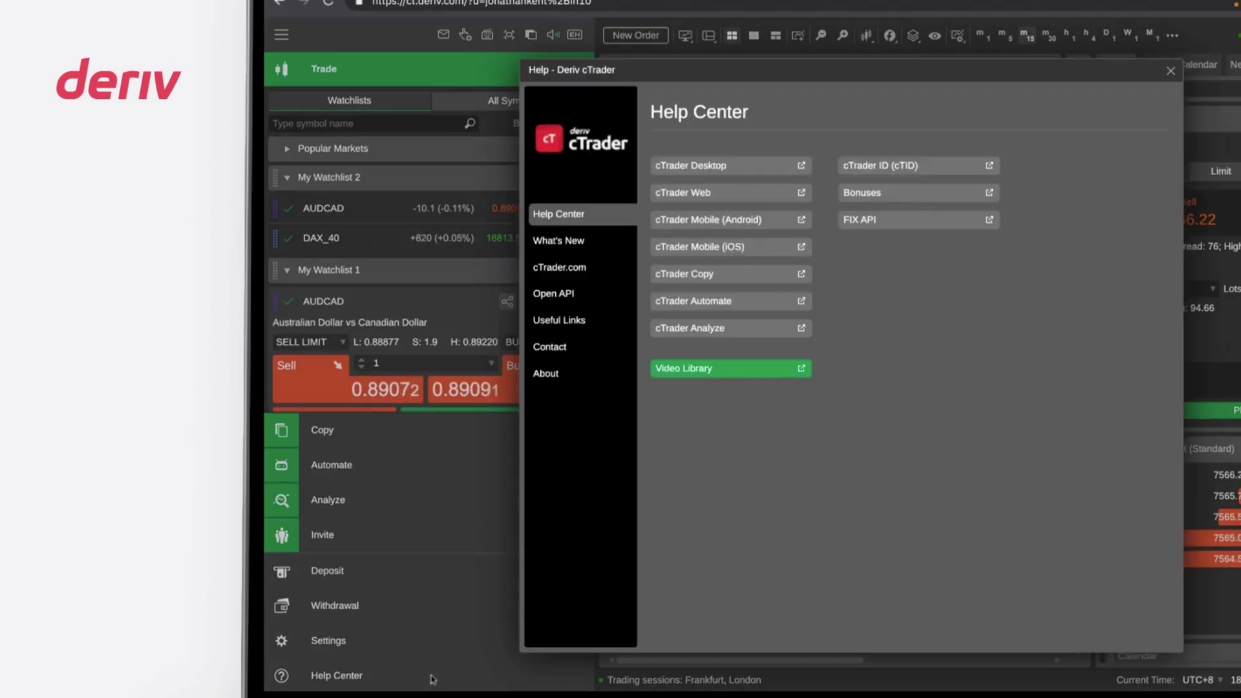
click(602, 240)
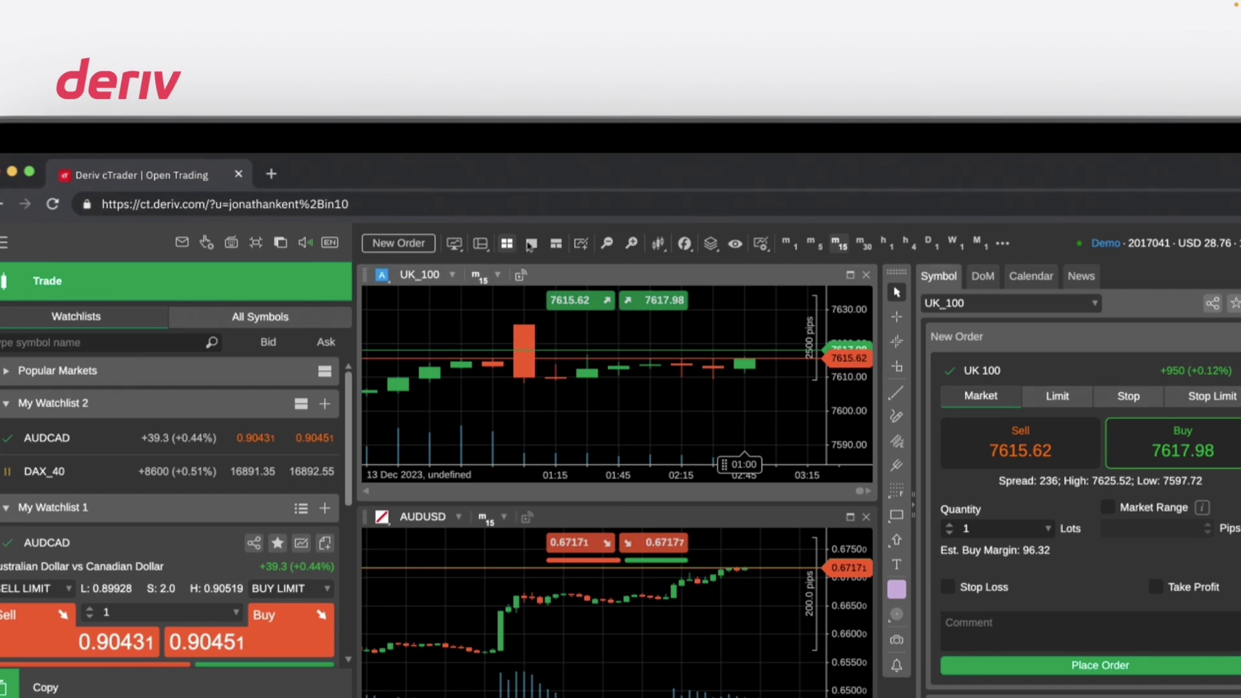
Show UK_100 and AUDUSD side by side, set UK_100 to D1 candles and zoom out three times.
click(531, 244)
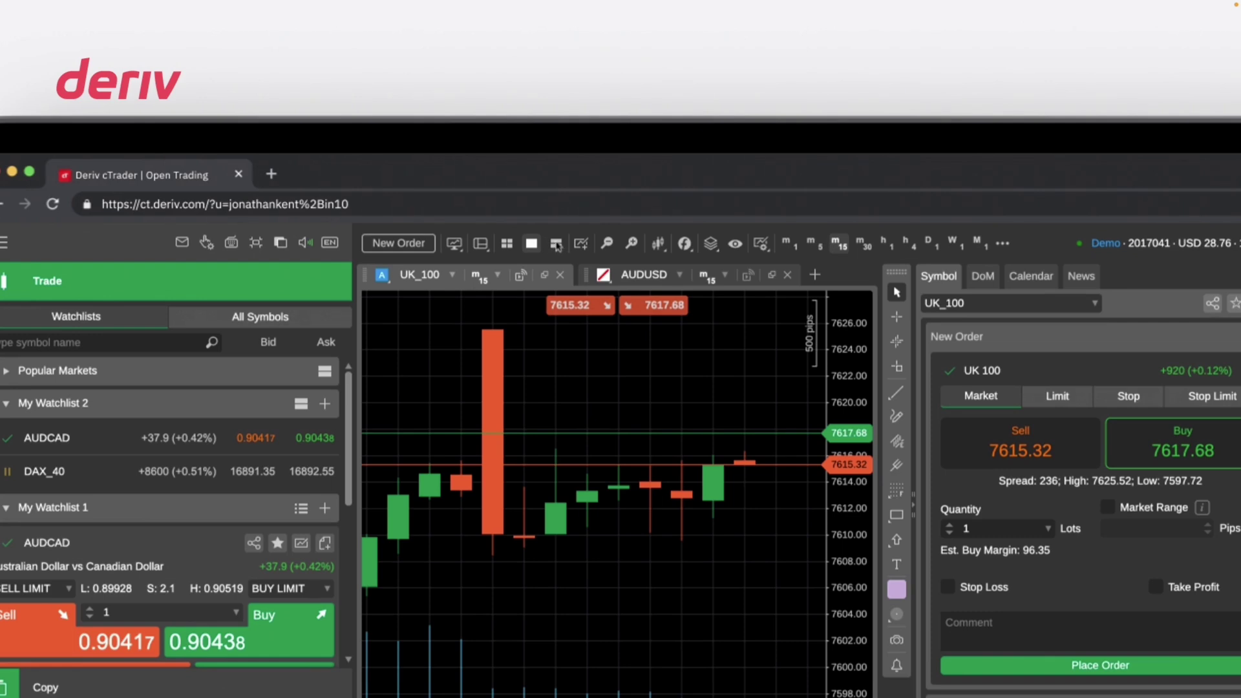
click(559, 244)
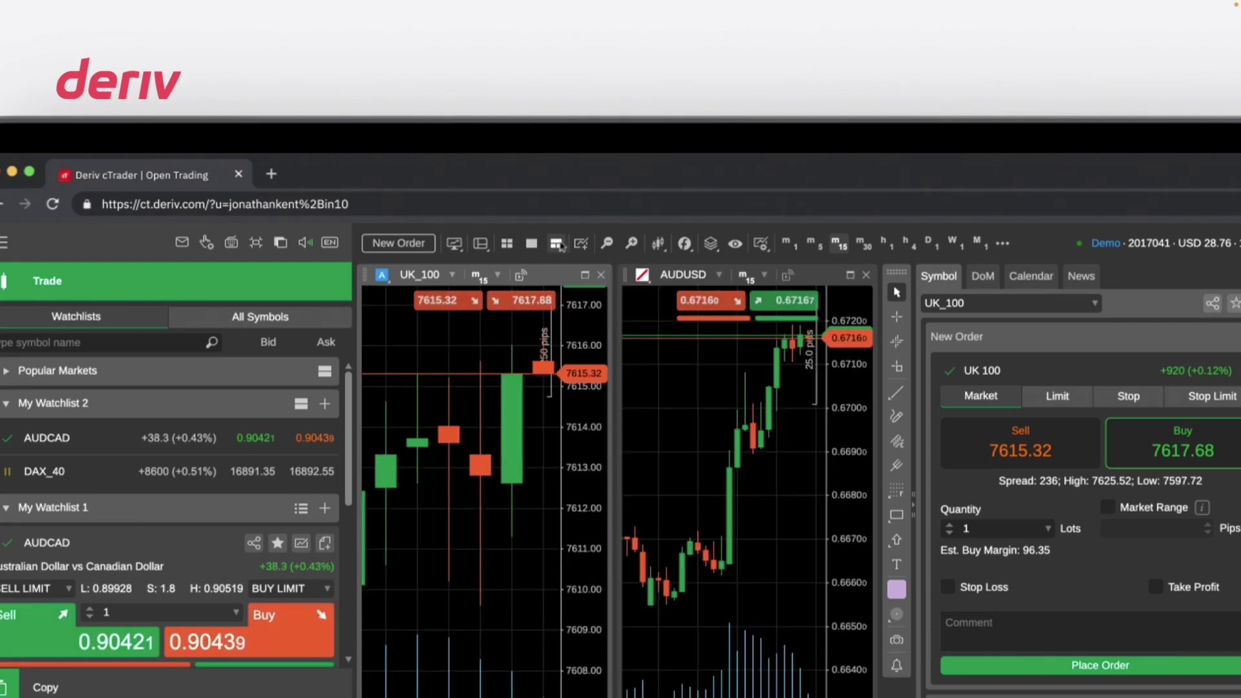
click(864, 244)
click(883, 243)
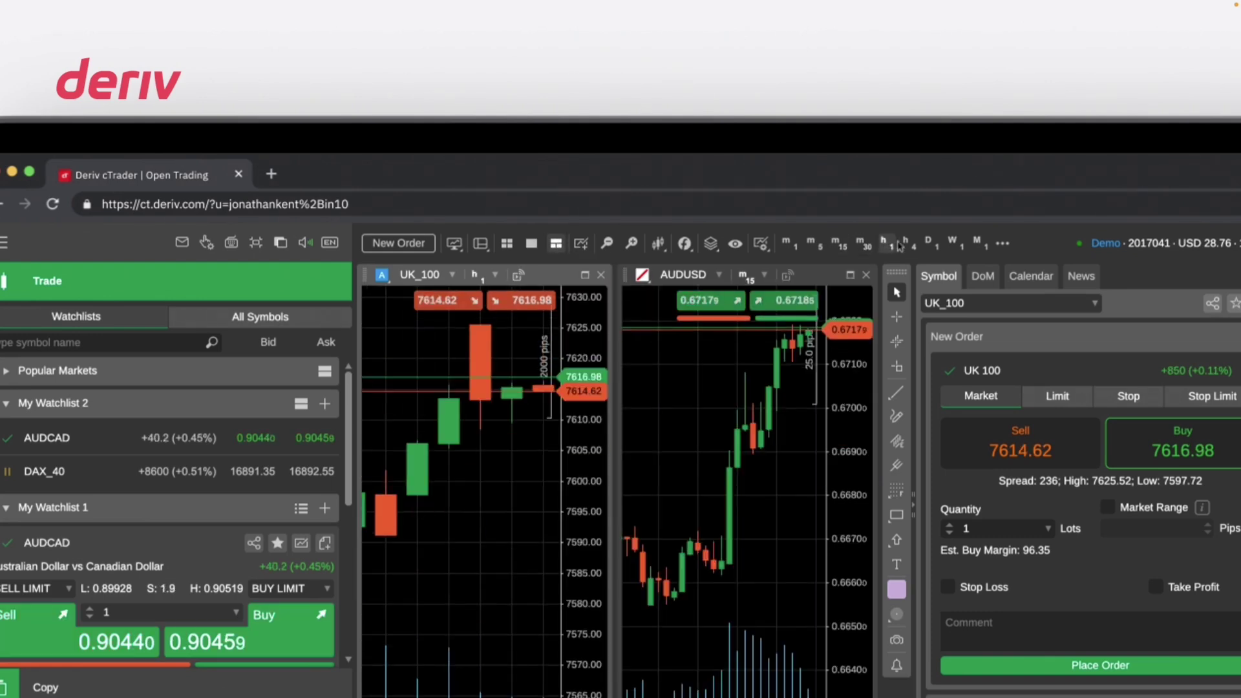
click(908, 244)
click(928, 244)
click(608, 244)
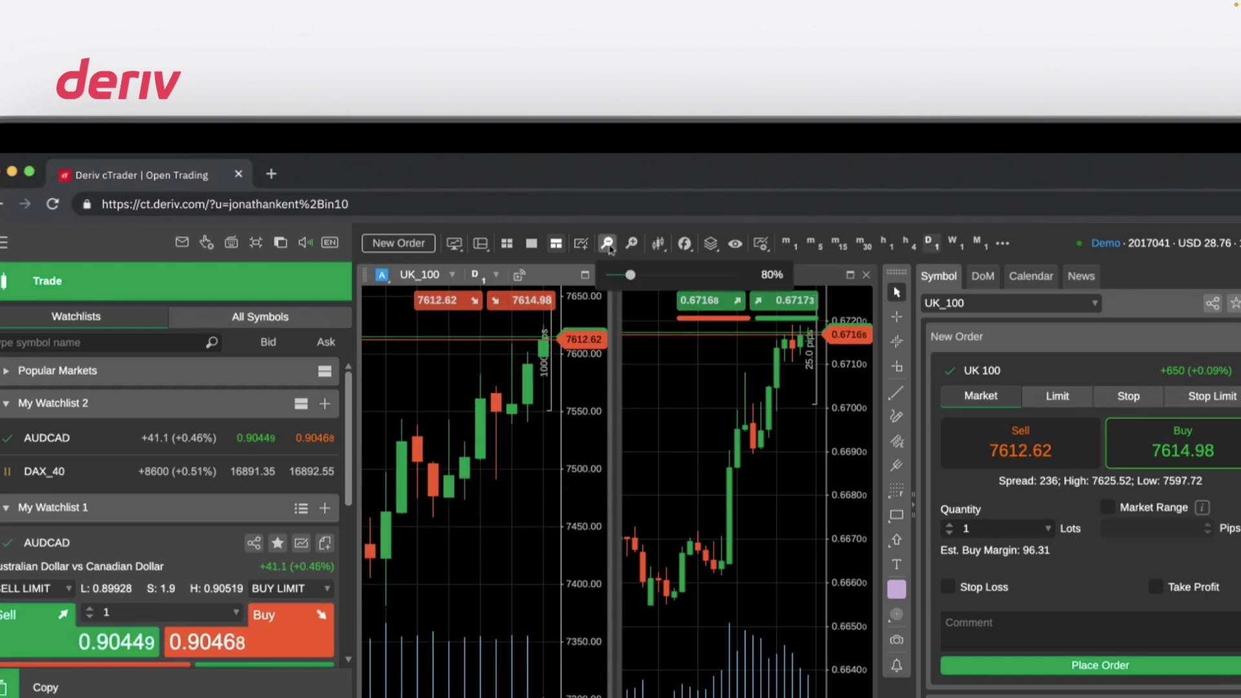
click(607, 245)
click(608, 244)
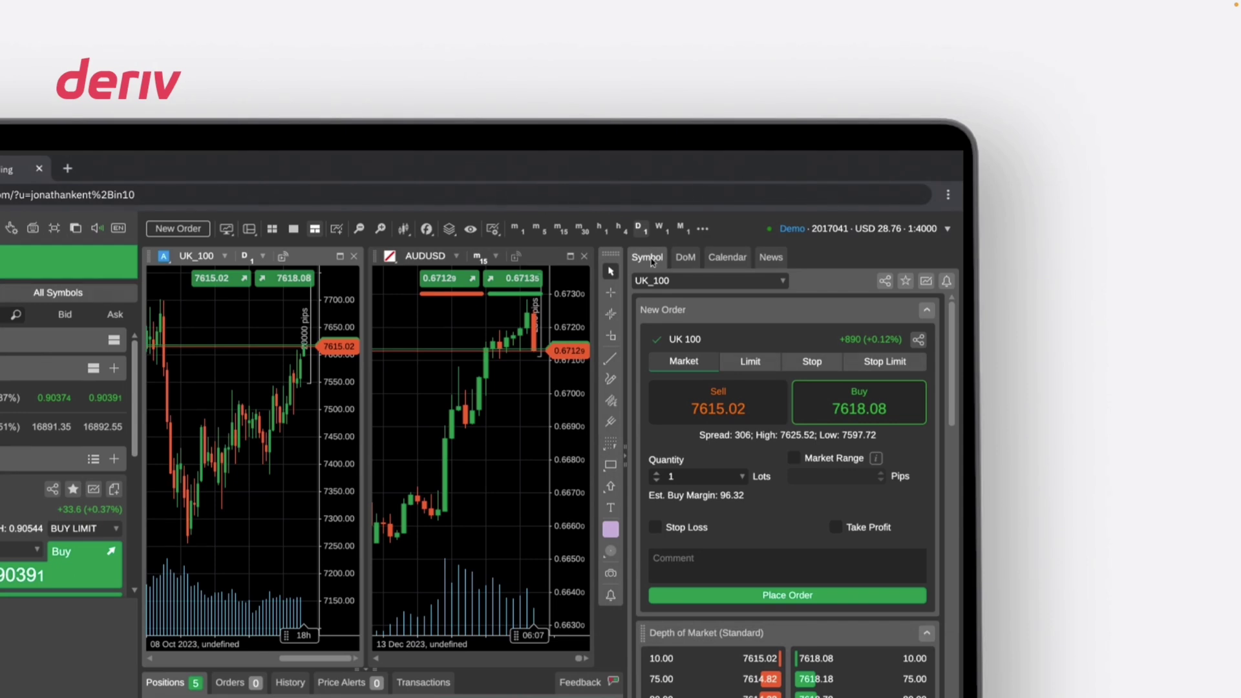
View UK_100 depth of market, then the economic calendar, then the News feed.
click(687, 260)
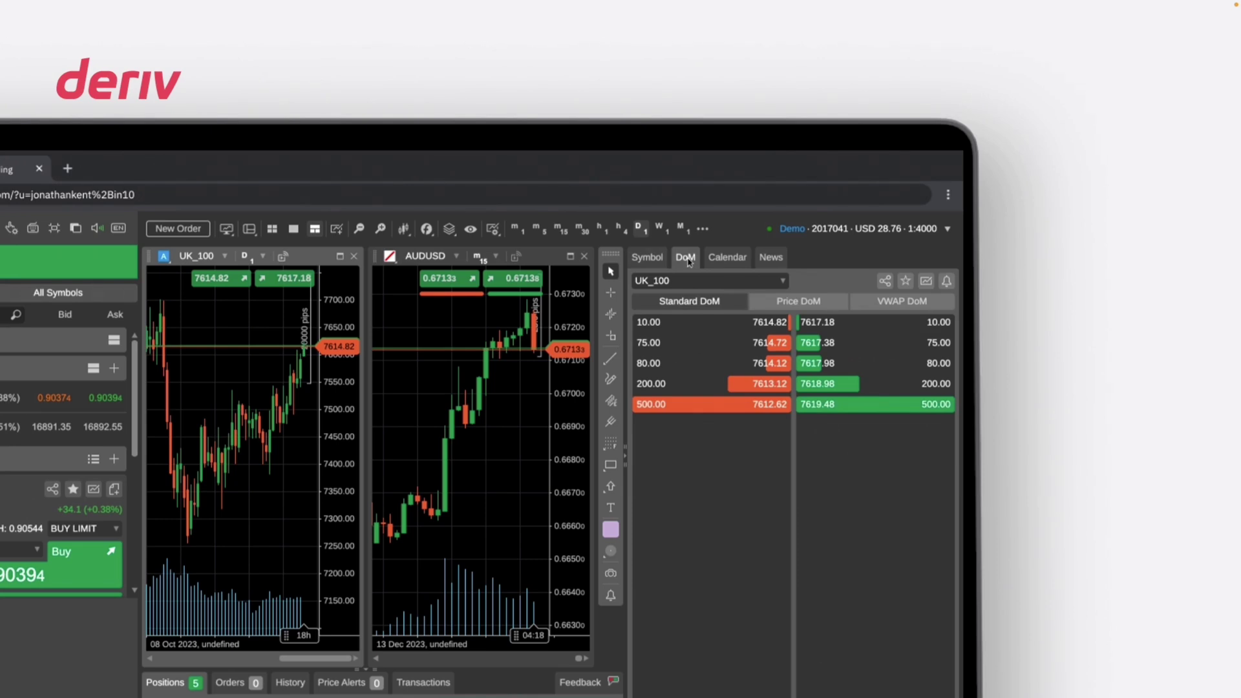
click(729, 259)
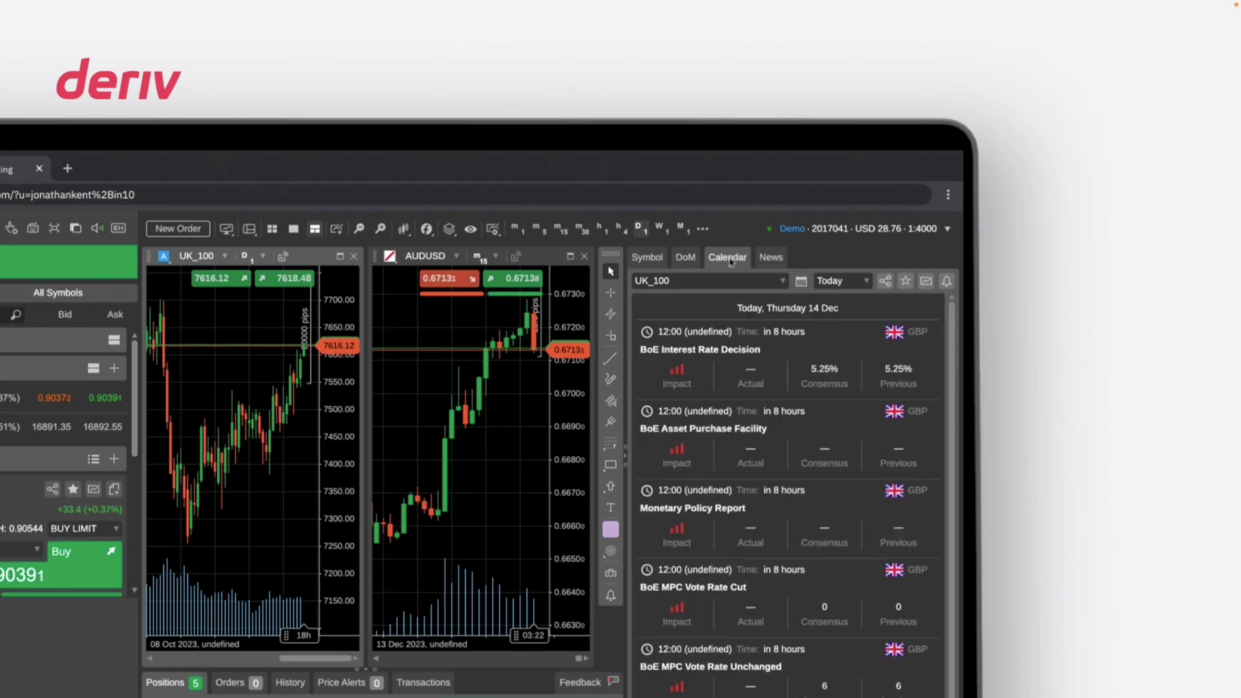
click(770, 260)
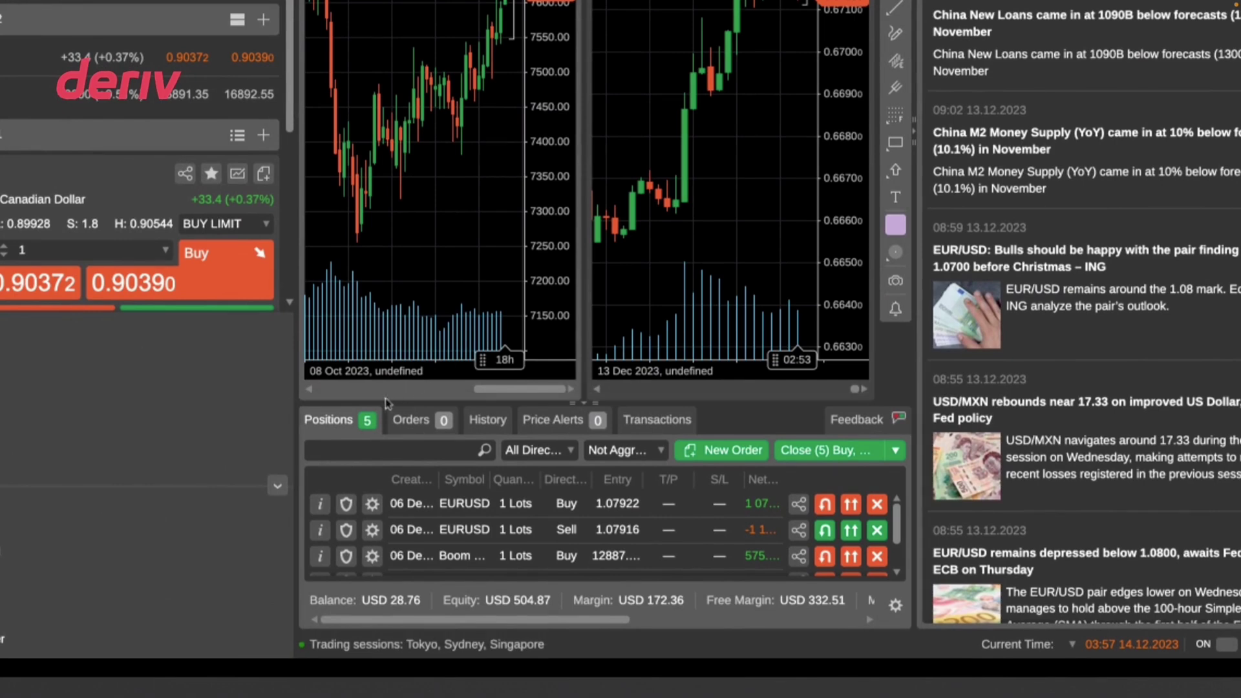
Browse the Orders, History and Price Alerts tabs, ending on Transactions with its 10,000.00 USD deposit.
click(412, 421)
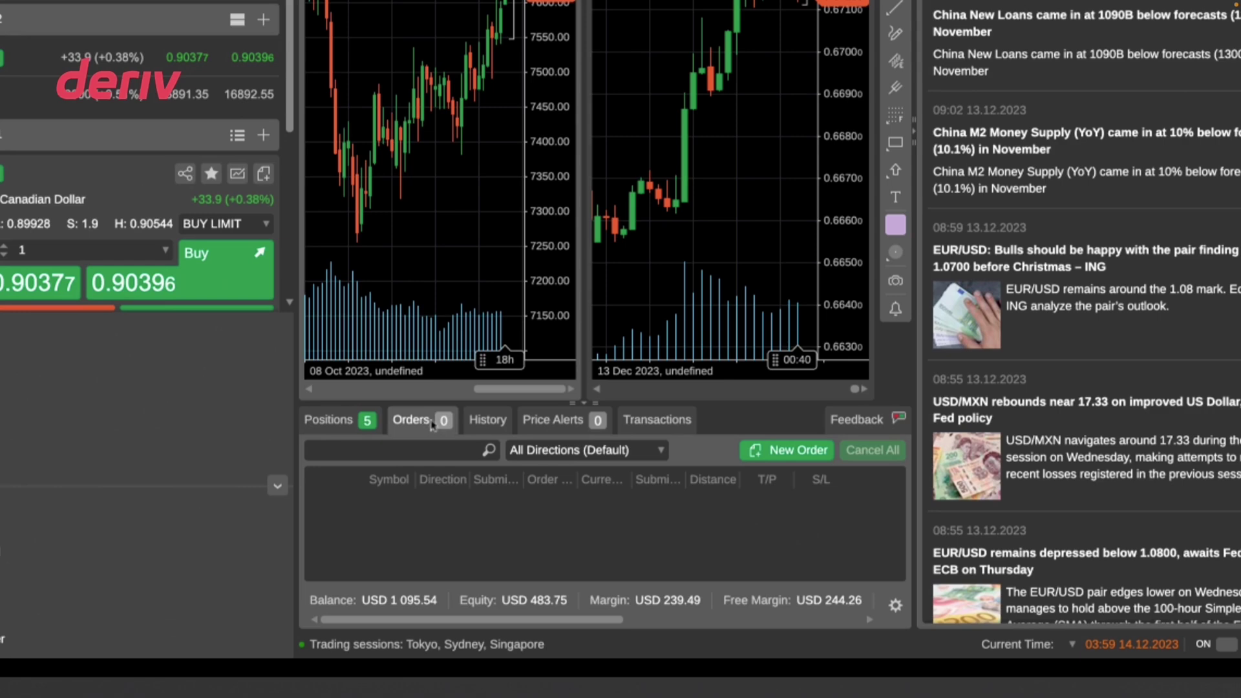
click(486, 421)
click(554, 420)
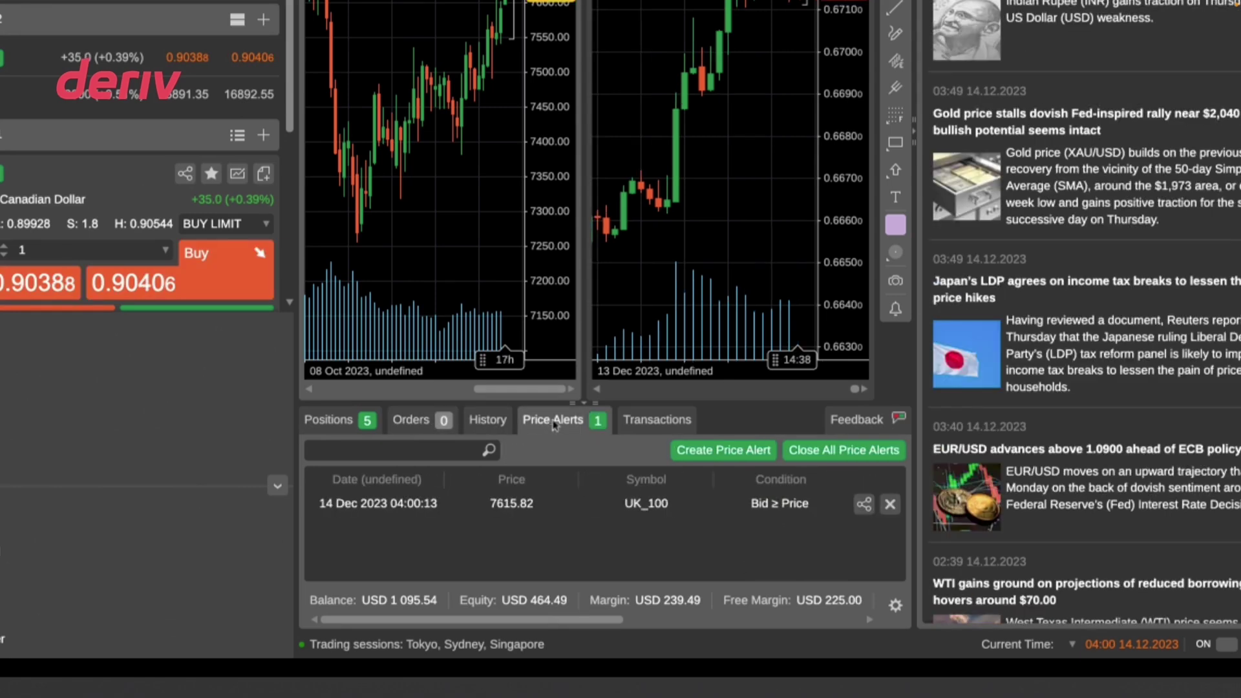
click(657, 422)
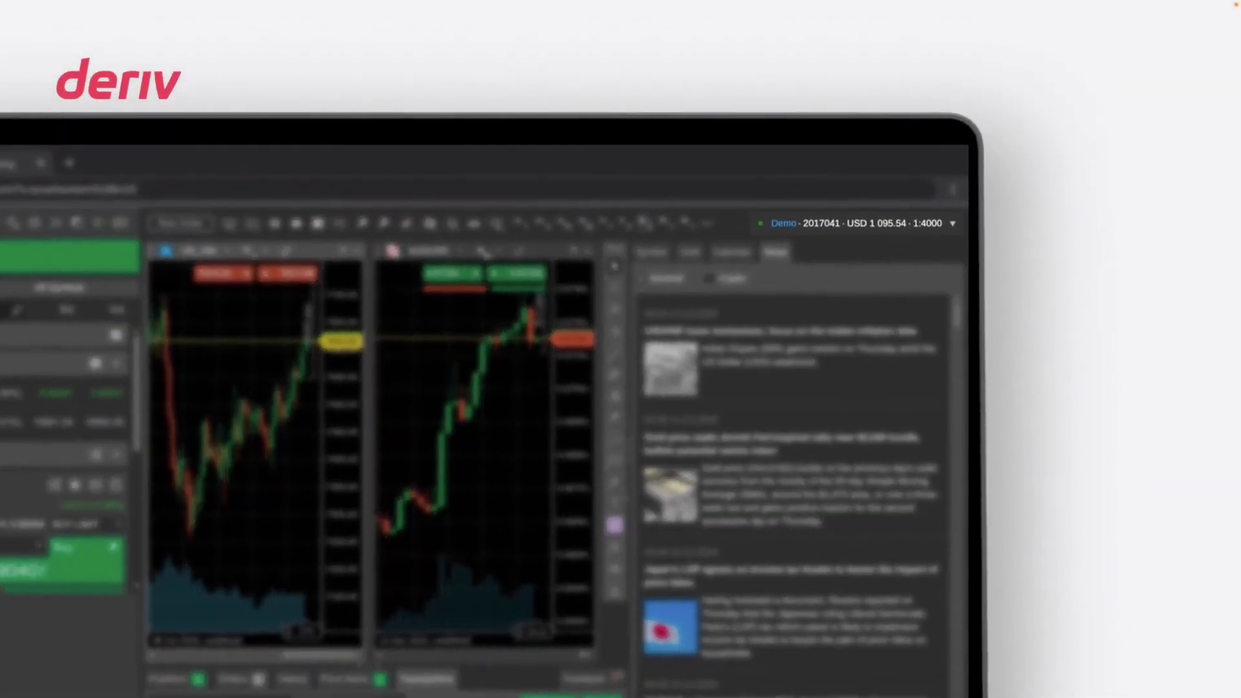
Choose the Live account from the top-right account list, leaving a USD 0.00 balance.
click(904, 232)
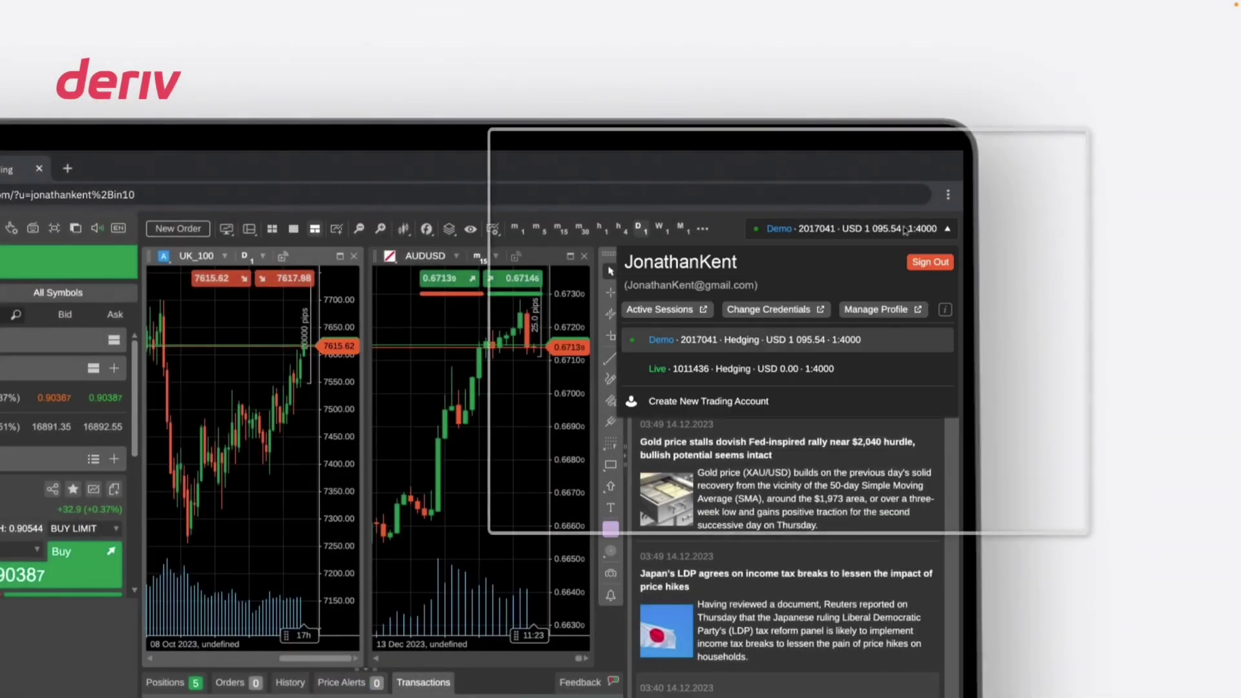
click(871, 367)
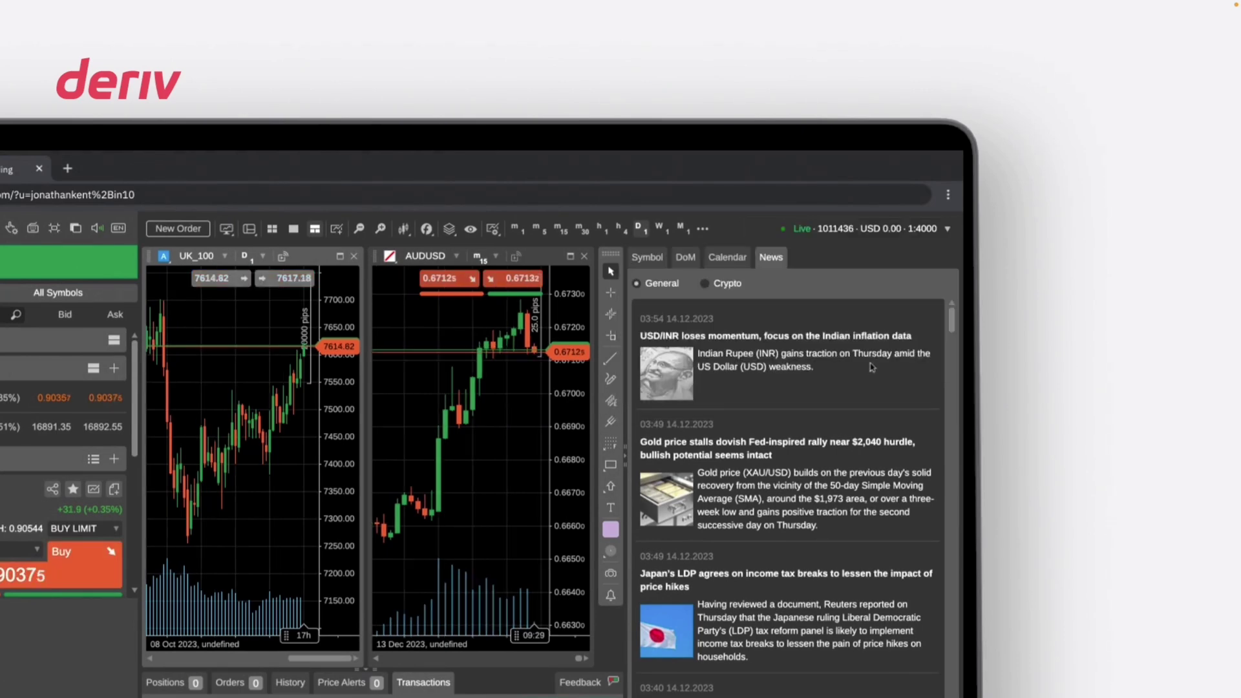